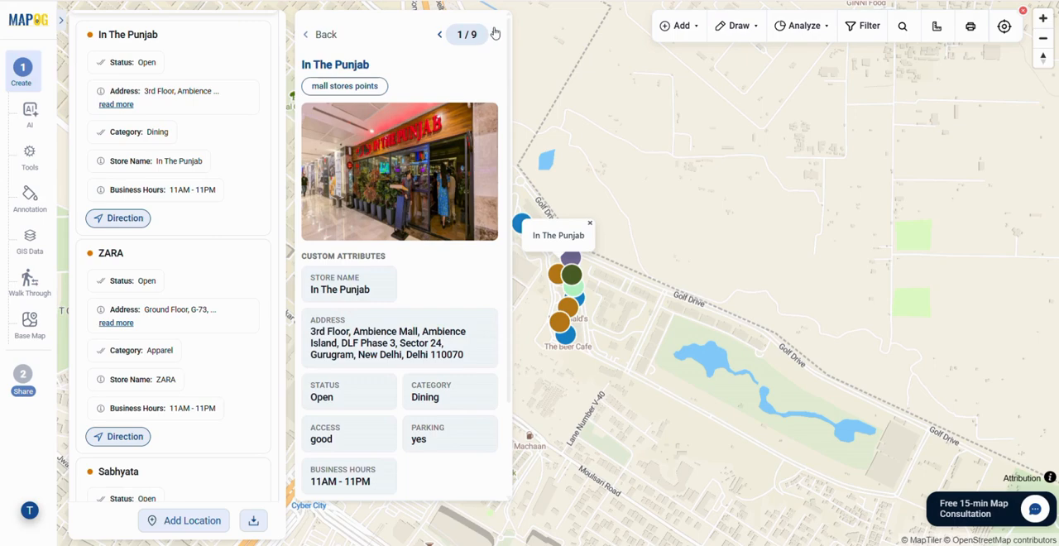
Step: Browse the mall store detail cards one after another, reviewing each store's photo, address, status, category and business hours
click(494, 36)
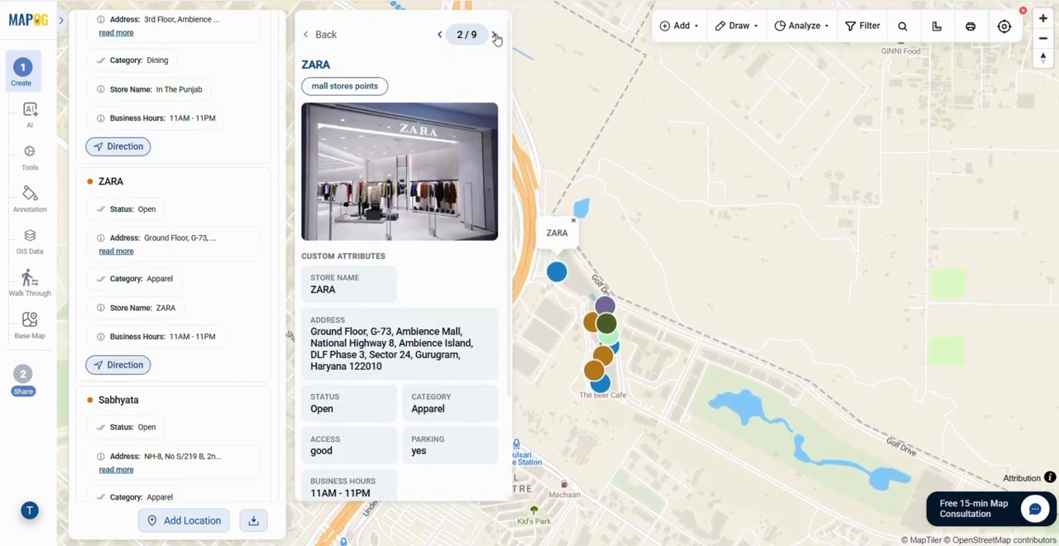
click(494, 34)
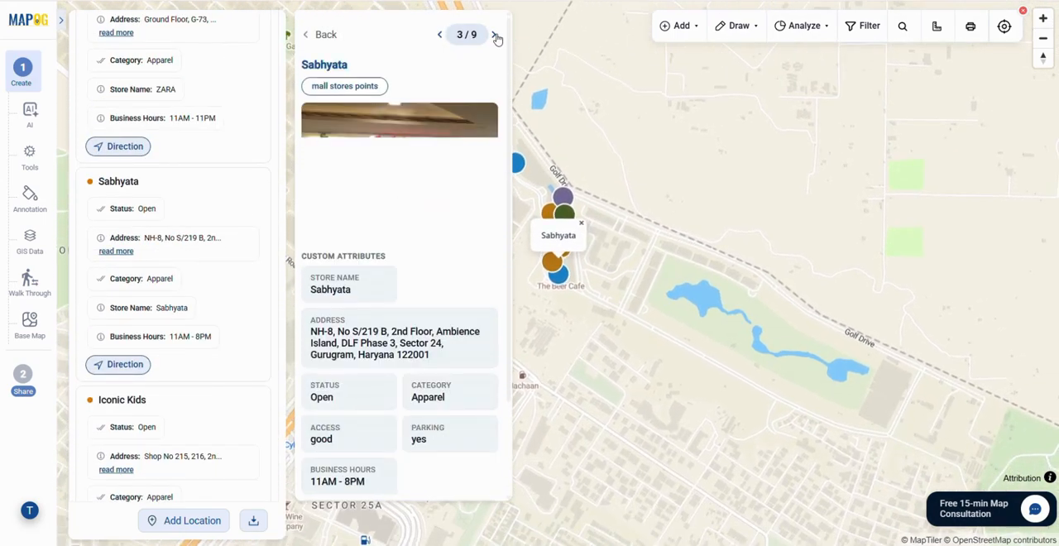
click(496, 35)
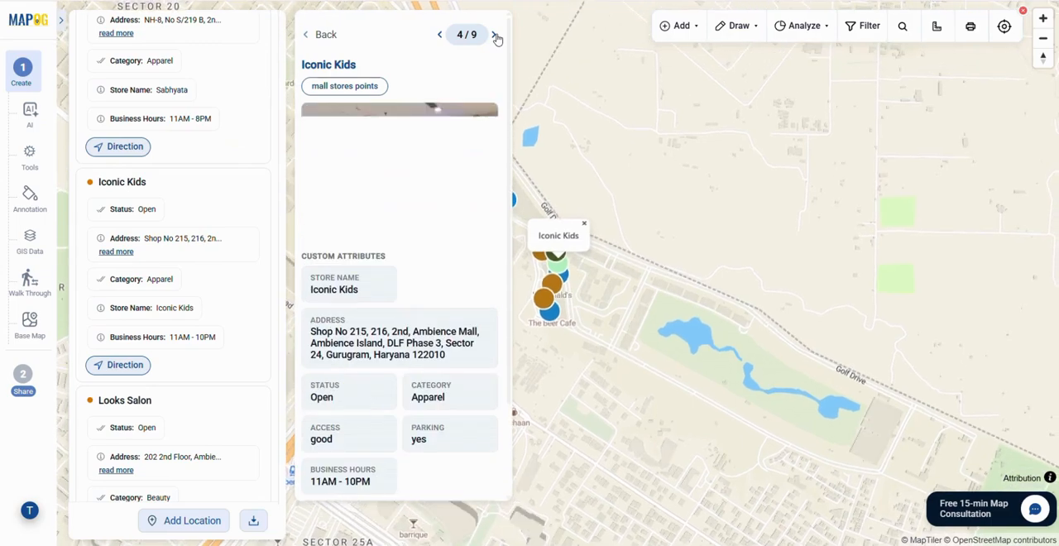
click(495, 35)
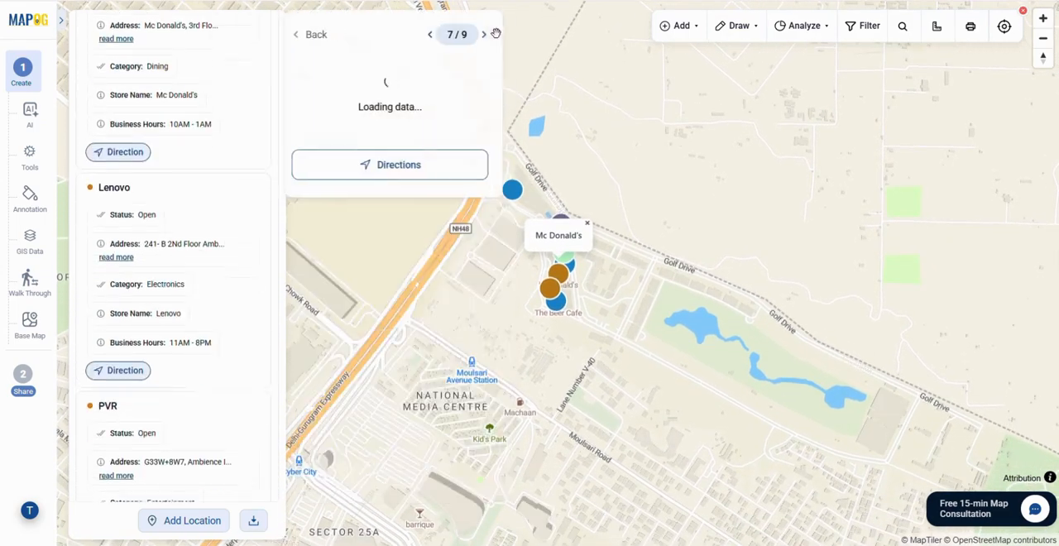
click(495, 37)
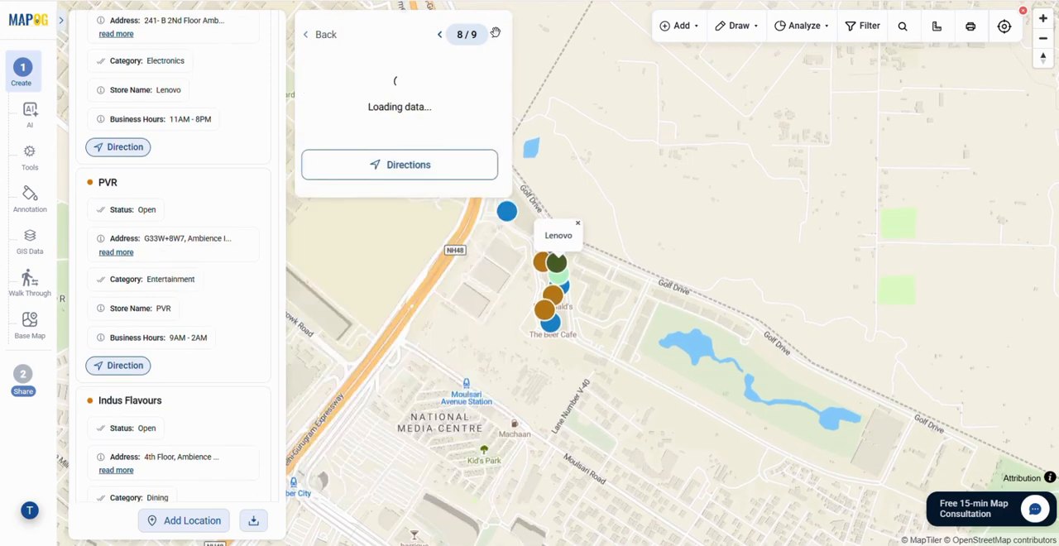
click(495, 36)
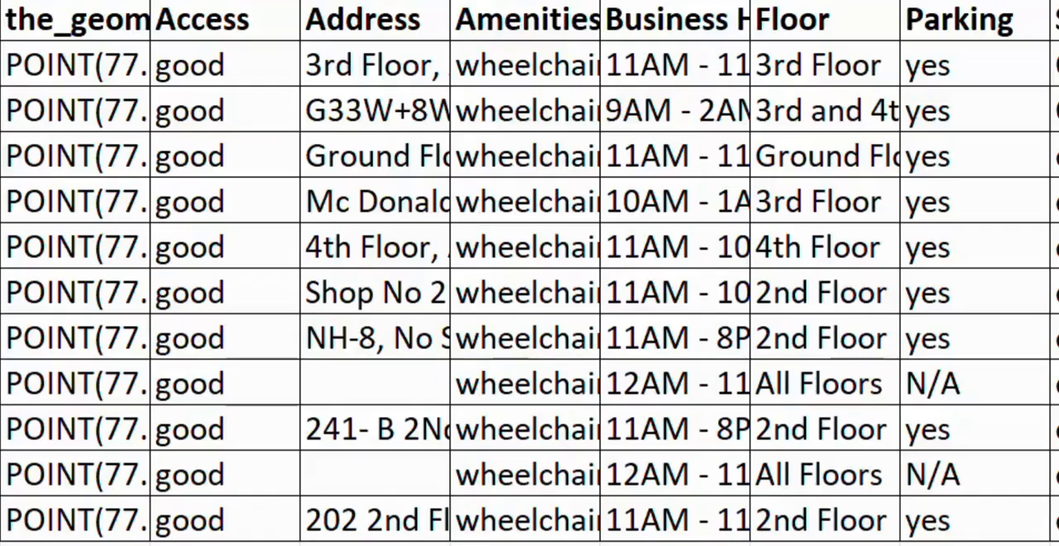
Step: Examine the store spreadsheet's columns, including address, amenities, business hours, floor, parking and status
click(517, 160)
click(819, 252)
scroll(878, 252, right, 3)
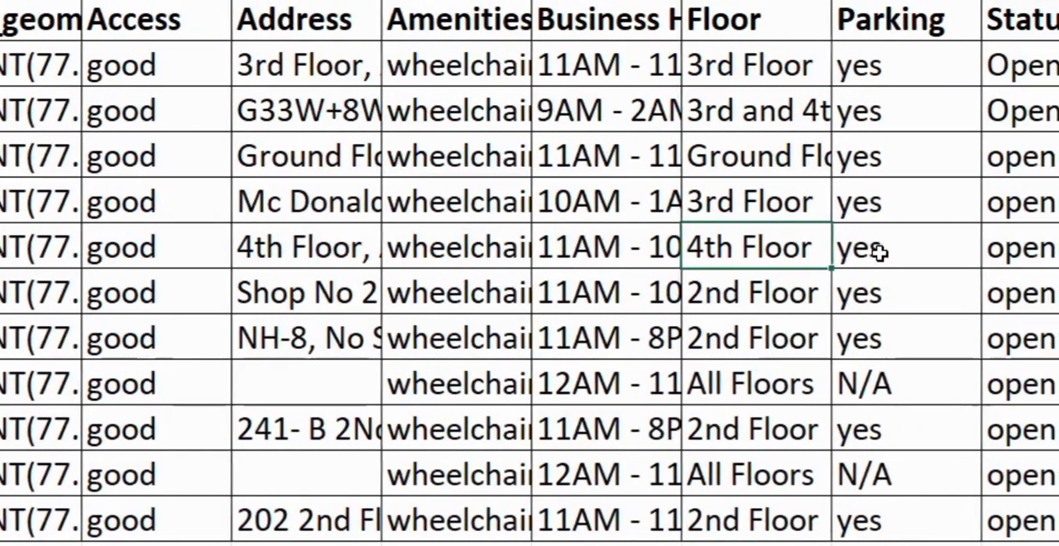
scroll(879, 254, right, 1)
scroll(863, 269, left, 4)
scroll(841, 272, down, 1)
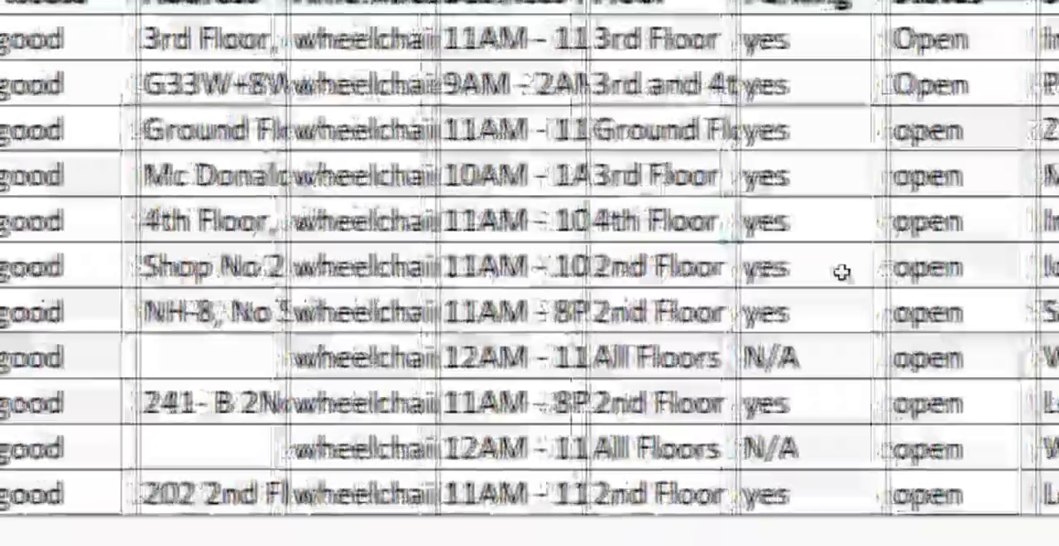
scroll(839, 274, left, 1)
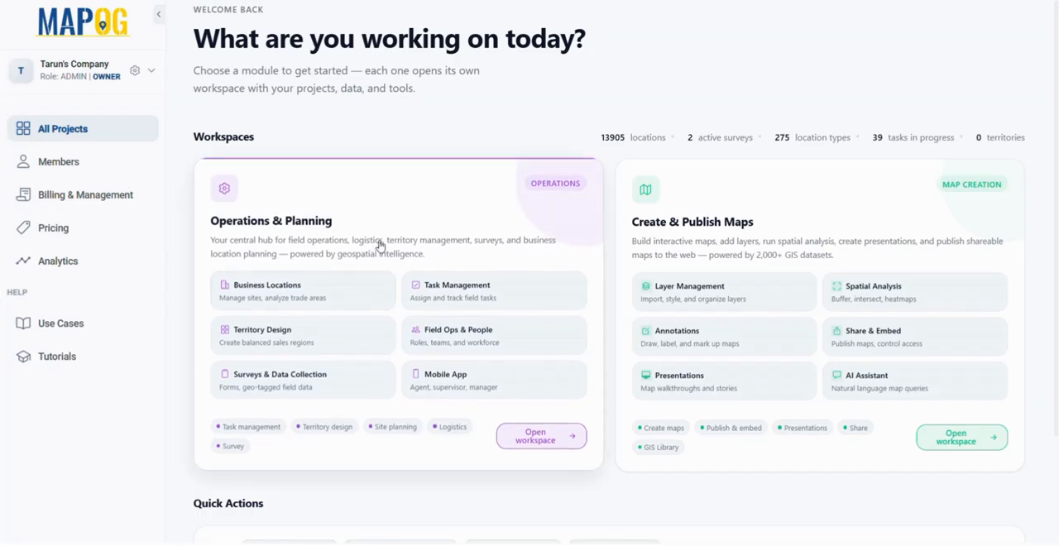
Step: In the Operations & Planning workspace, start a new point location type named "mall stores points" with the orange color
click(348, 211)
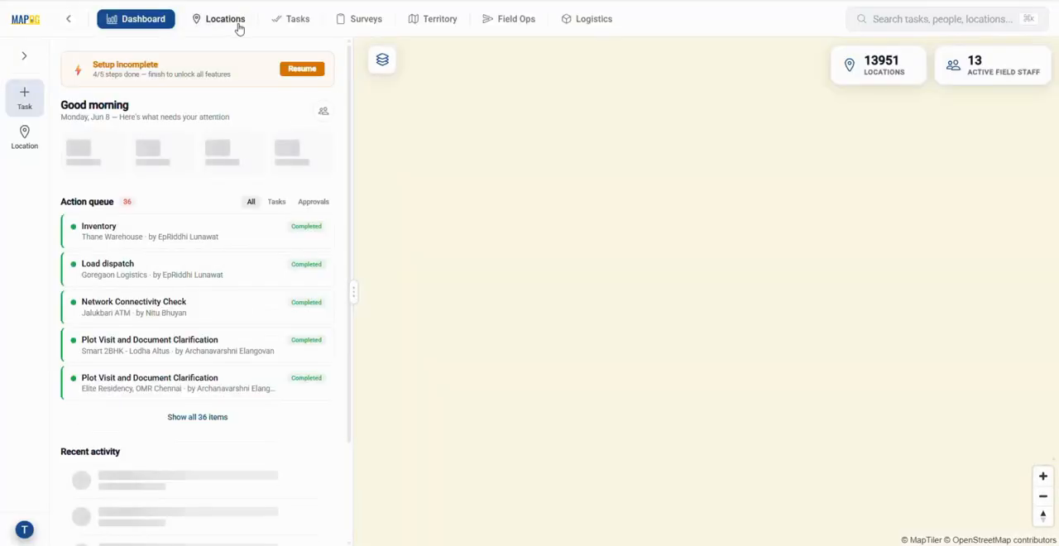
click(242, 28)
click(319, 88)
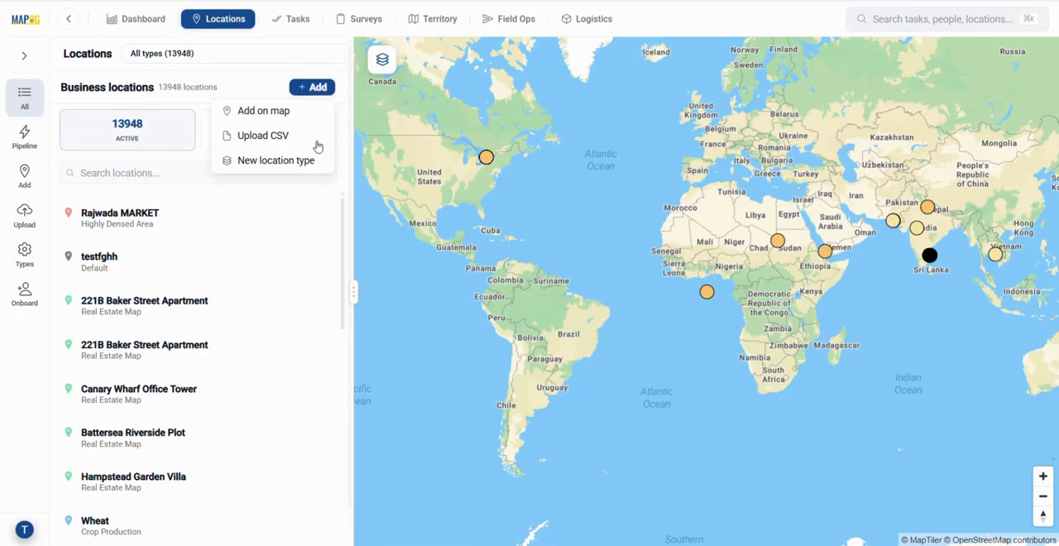
click(309, 170)
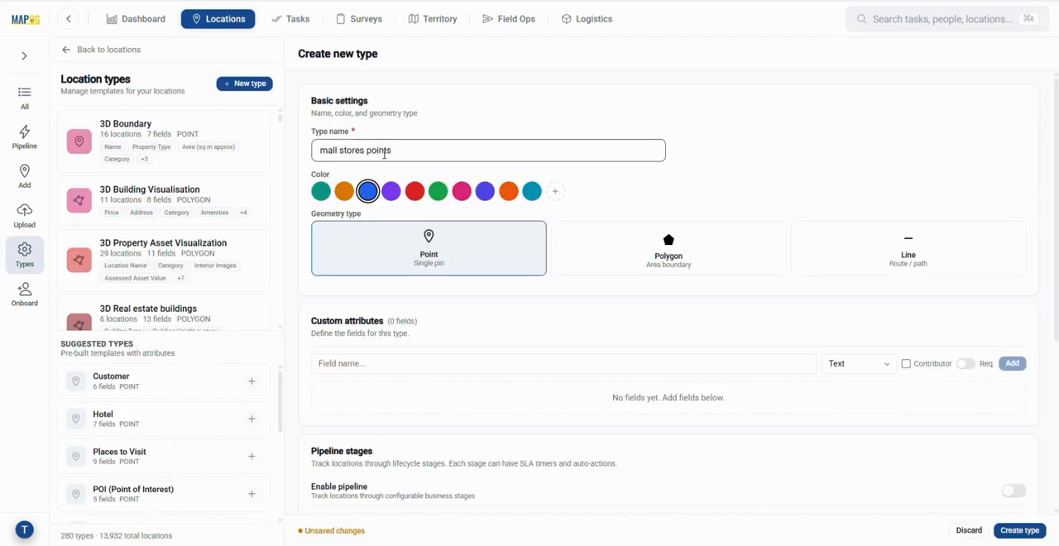
click(344, 191)
Step: Add a custom text attribute named "Store Name" to the new location type
click(513, 369)
text(Store)
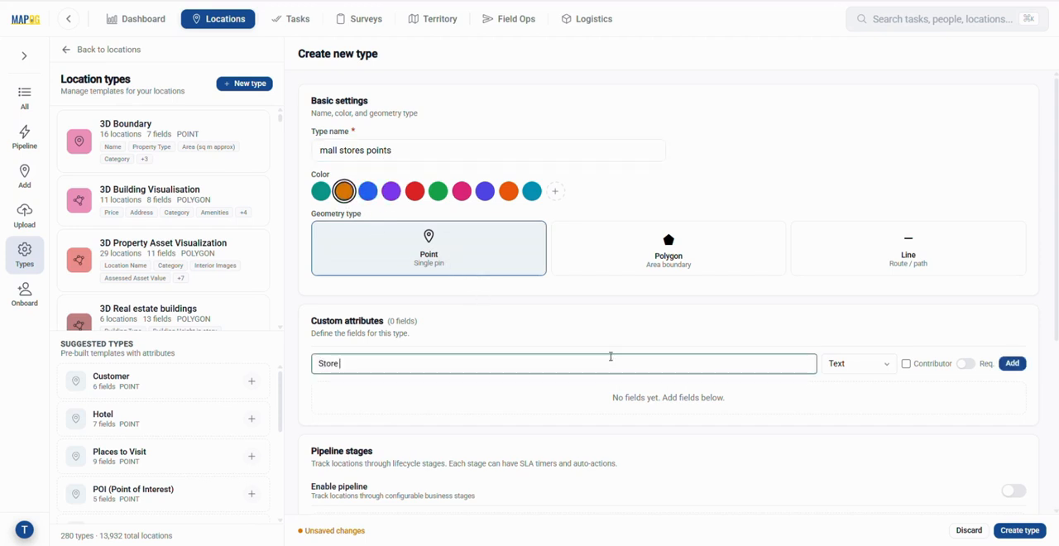
text( Name)
click(881, 373)
click(877, 116)
click(1024, 369)
Step: Add a custom text attribute named "Address" below the store name attribute
scroll(725, 249, down, 3)
click(726, 232)
text(Ad)
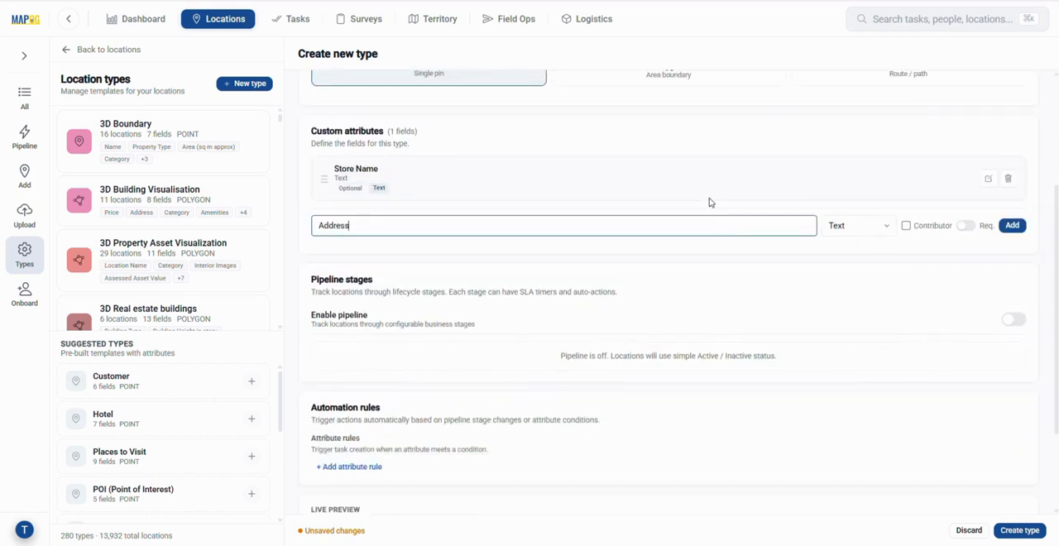
text(dress)
click(1013, 225)
Step: Define a "Status" dropdown attribute with the options Open and Closed, and create the location type once its attributes are complete
click(761, 275)
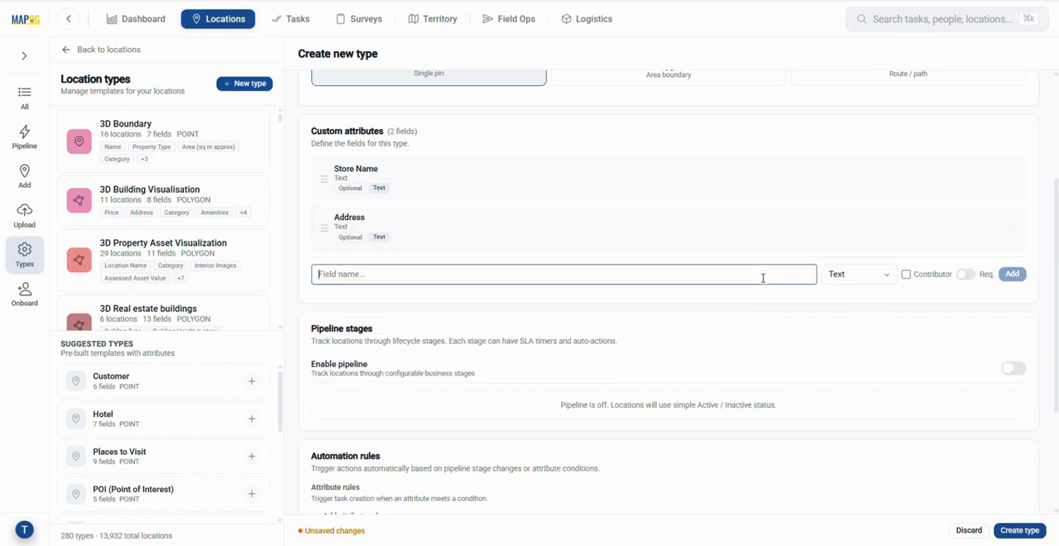
text(Status)
click(869, 273)
click(859, 359)
click(612, 321)
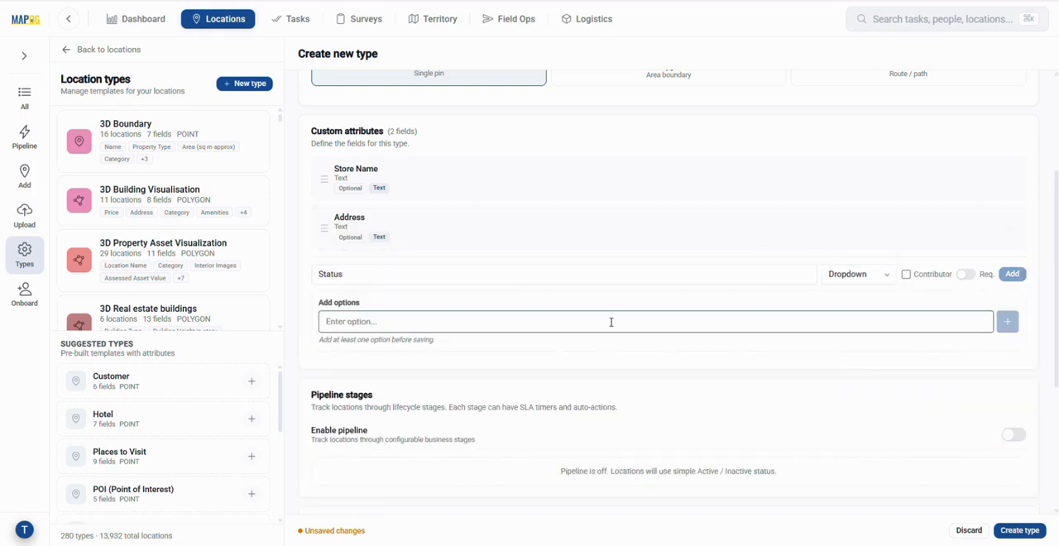
text(Open)
click(1007, 321)
click(730, 314)
text(Closed)
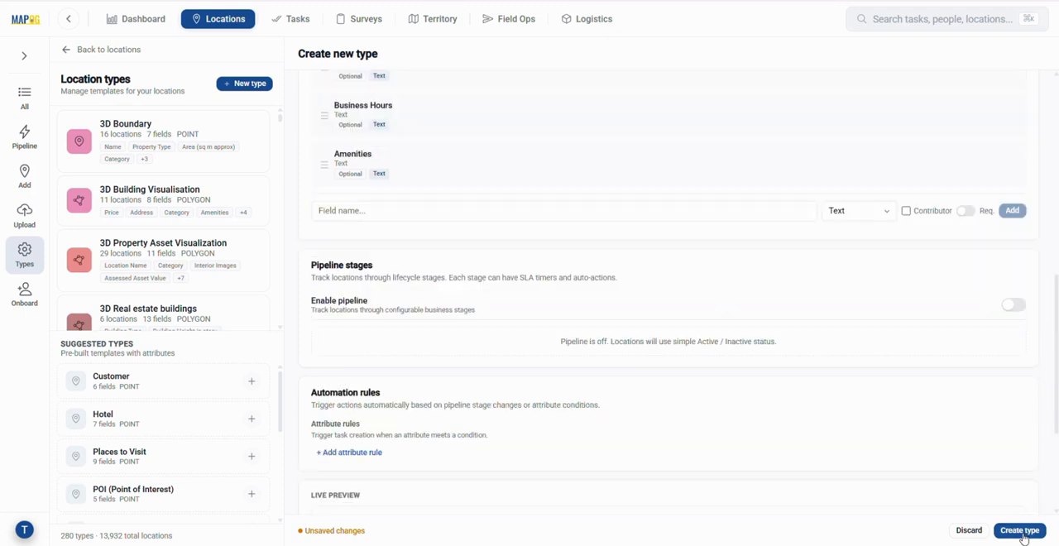
click(1023, 535)
click(1023, 534)
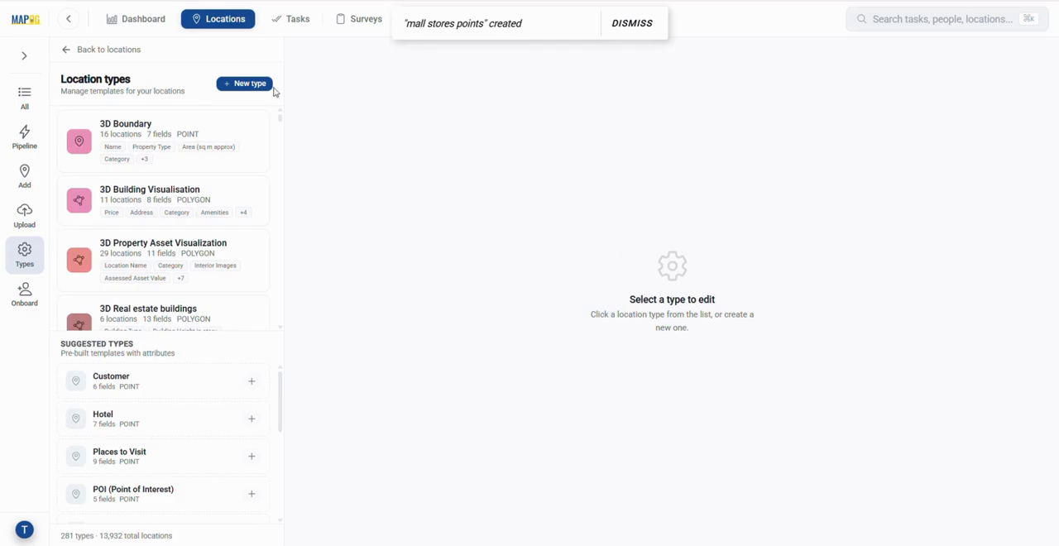
Step: In the Create & Publish Maps workspace, start a new map from the Store Mapper template
click(33, 32)
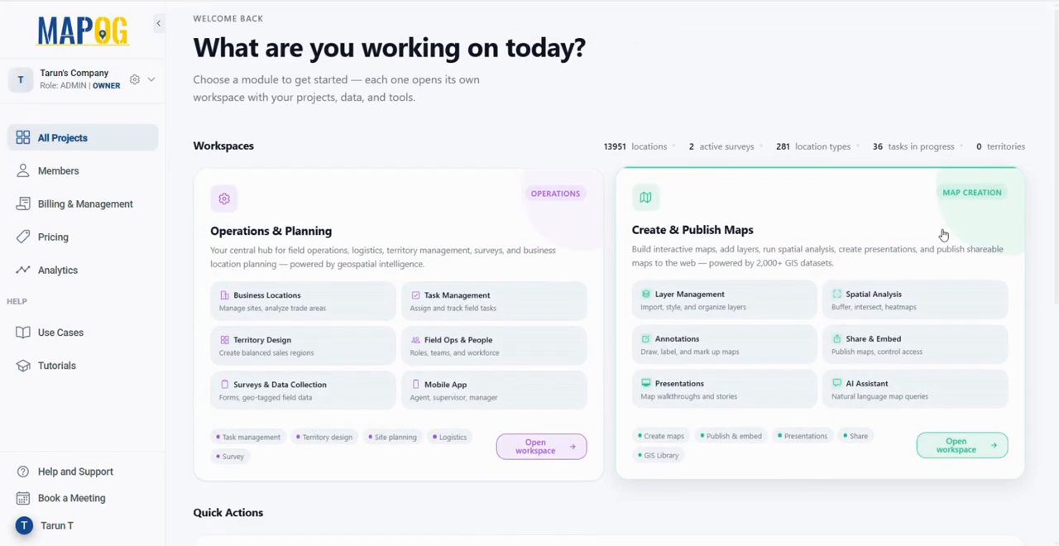
click(940, 232)
click(894, 99)
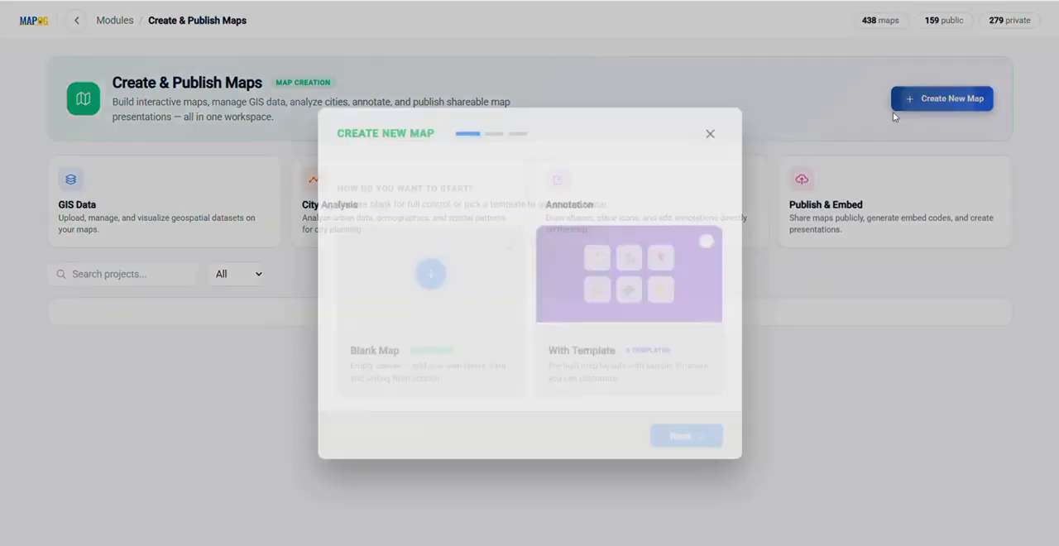
click(619, 315)
click(704, 428)
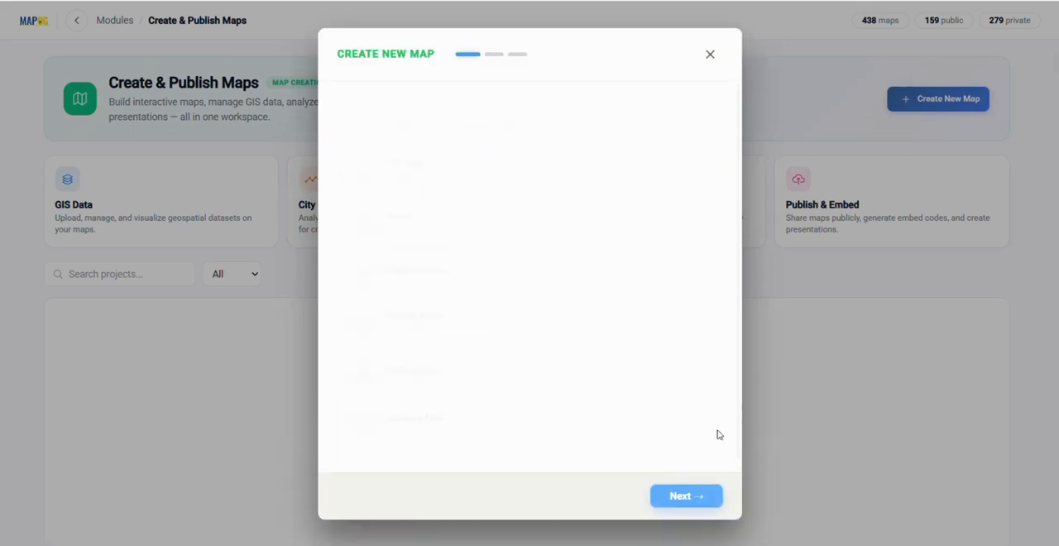
click(437, 383)
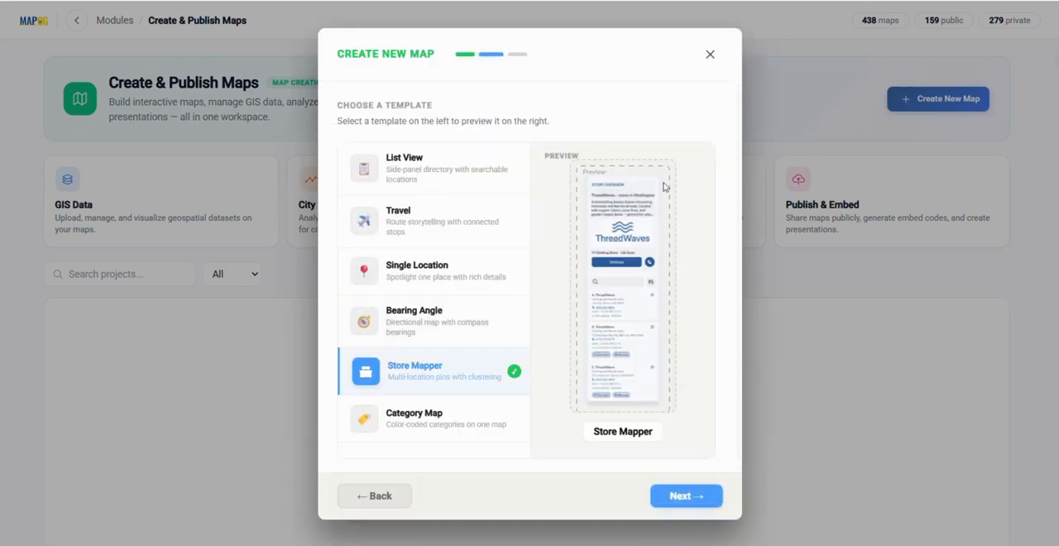
click(702, 497)
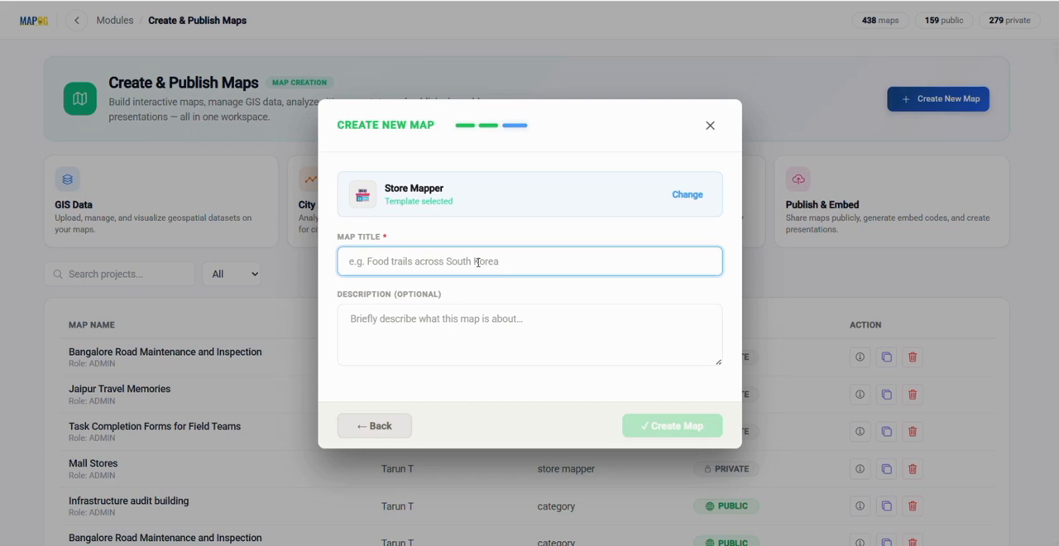
Step: Create map "Mall Store Points", described "Interactive map to visually have an overview of an entire shopping complex or commercial complex across all its facilities and operations"
text(Mall Store)
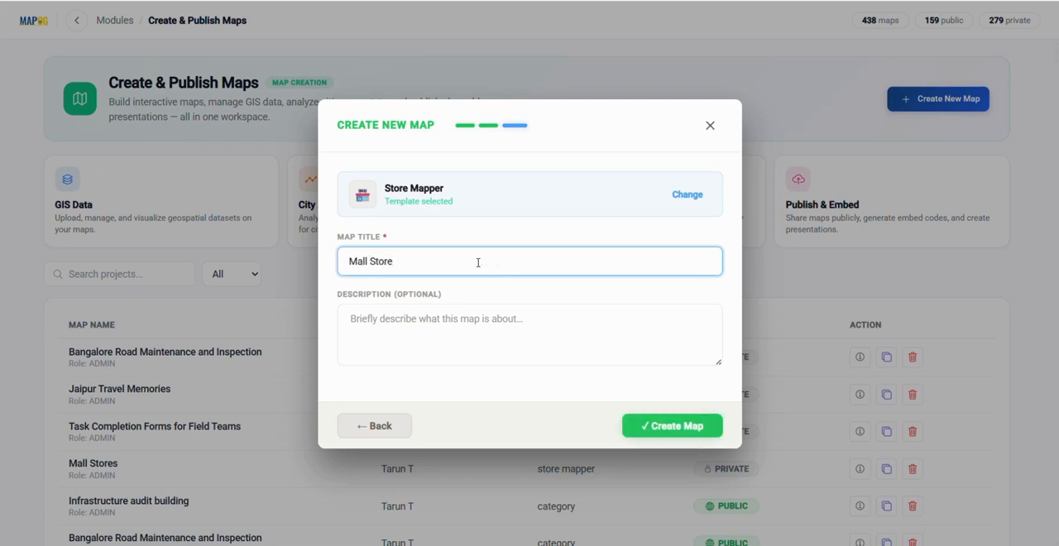
text( Points)
click(539, 319)
text(Interactive map to visually have an overview of an entire shopping complex or commercial complex across all its facilities and opera)
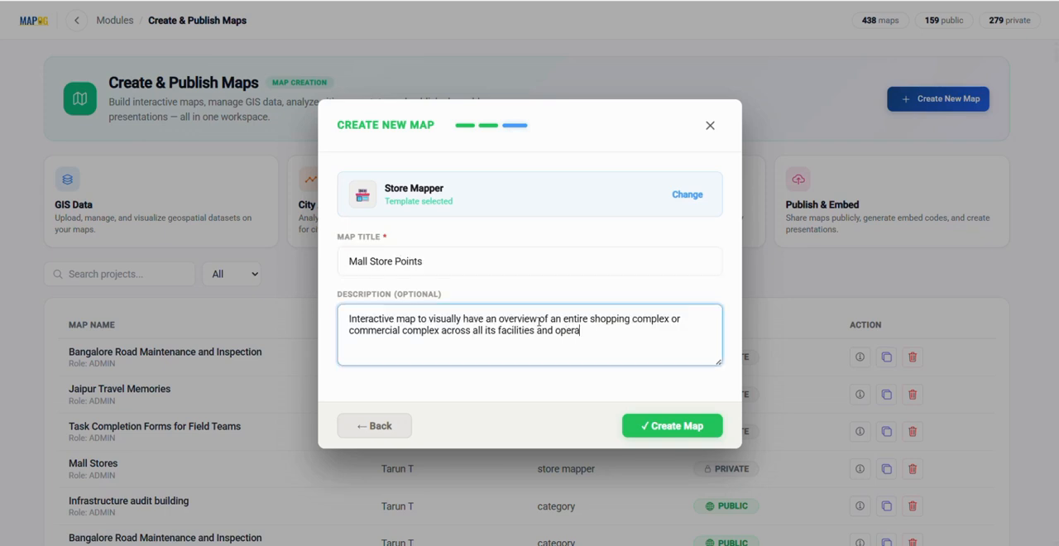
click(656, 422)
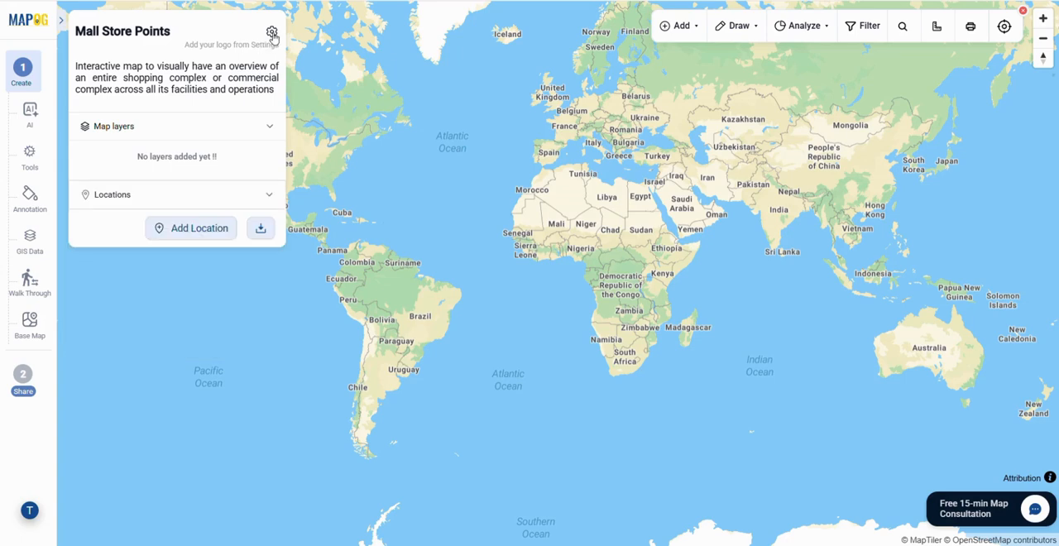
Step: Add the mall photo as the map's image in its overview settings and save them
click(272, 33)
click(166, 354)
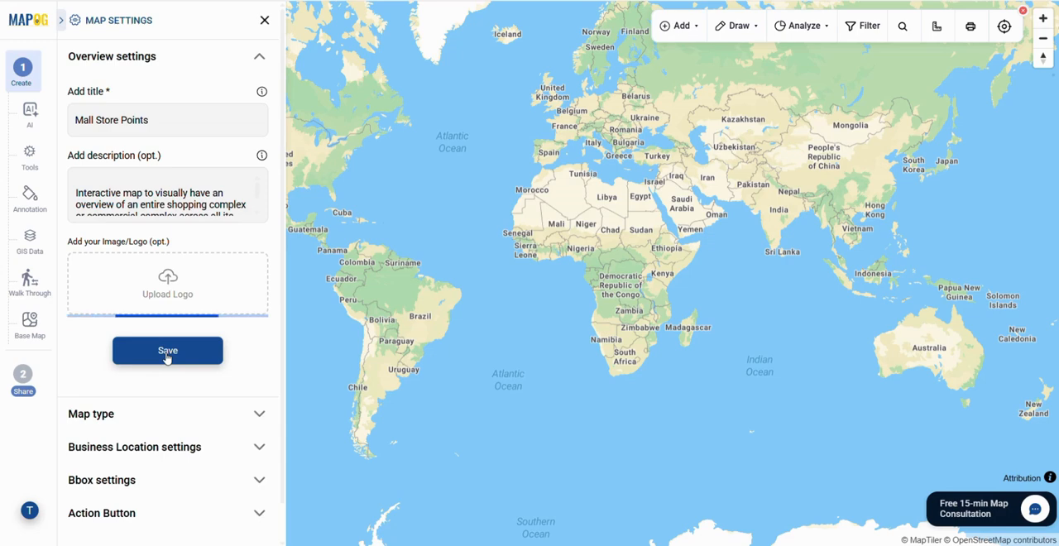
click(184, 460)
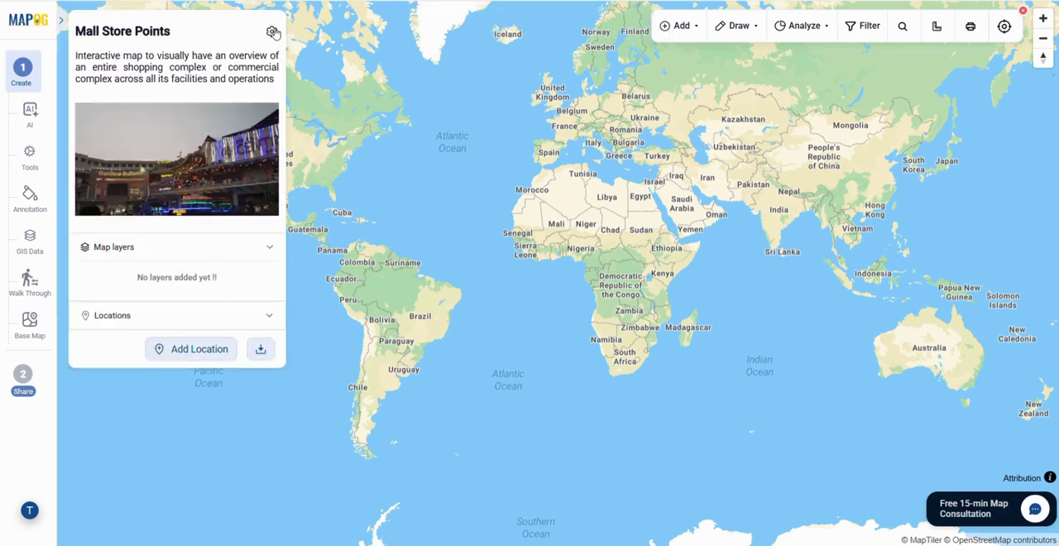
Step: Upload topic-364.csv as business locations using the "mall stores points" template
click(194, 354)
click(221, 439)
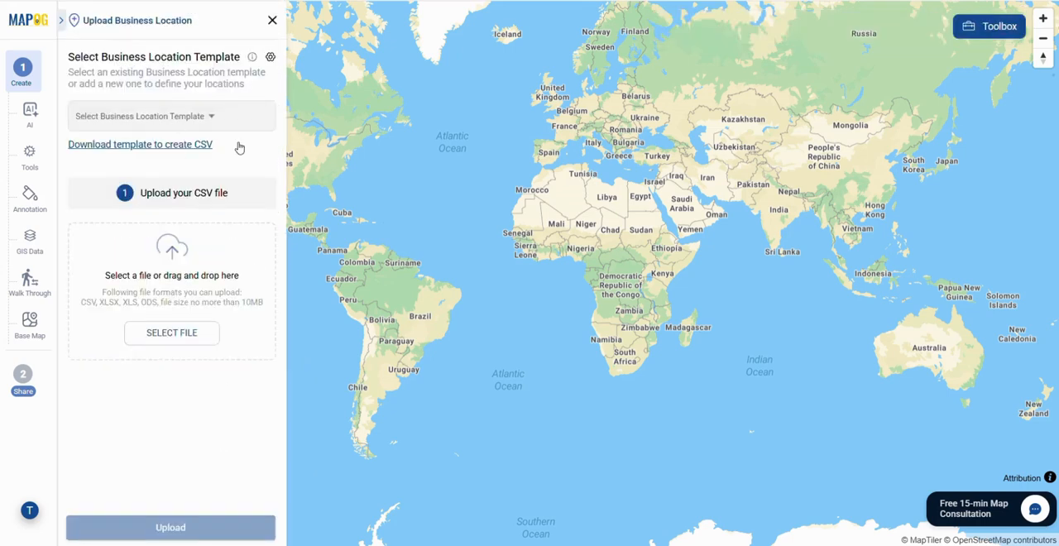
click(192, 118)
drag(247, 149, 264, 353)
click(132, 332)
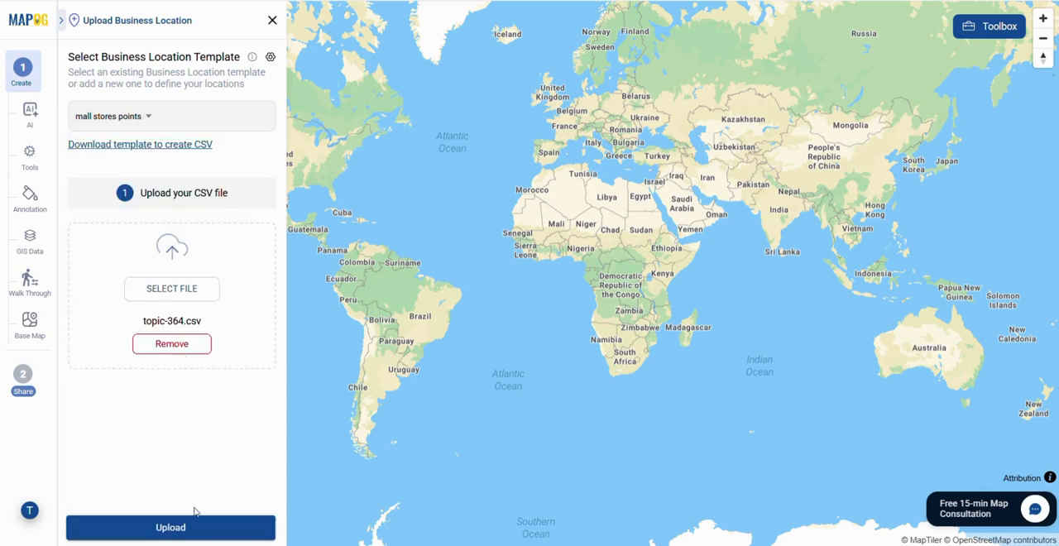
click(200, 529)
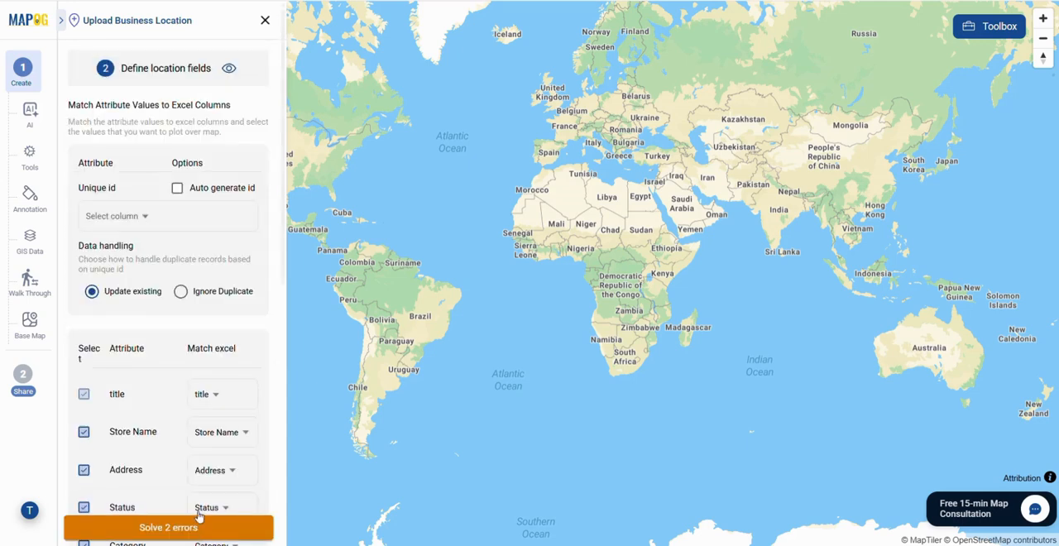
Step: Assign the unique ID column, set the location field type to WKT matched to the_geom, and submit the store locations
click(137, 216)
click(148, 263)
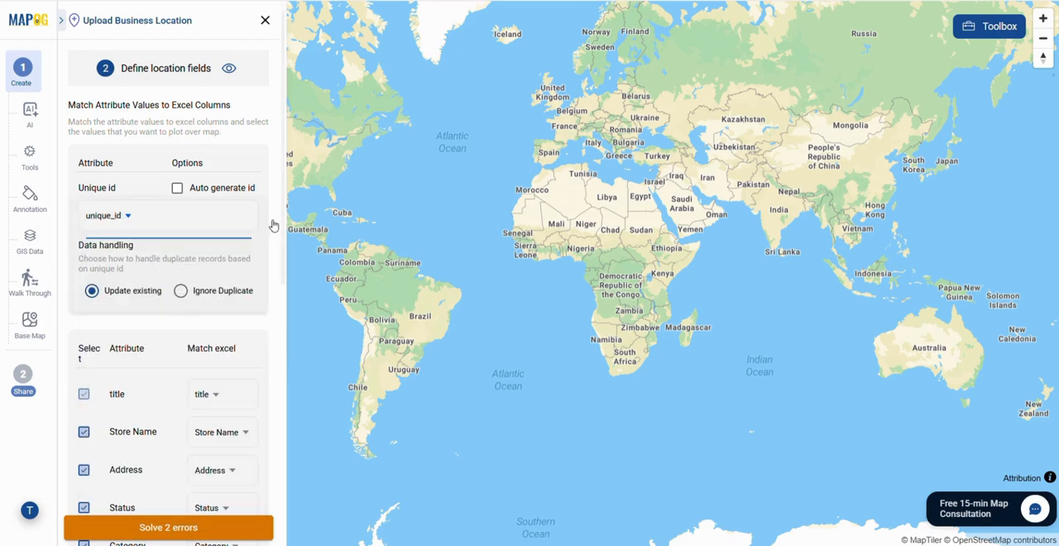
scroll(281, 336, down, 5)
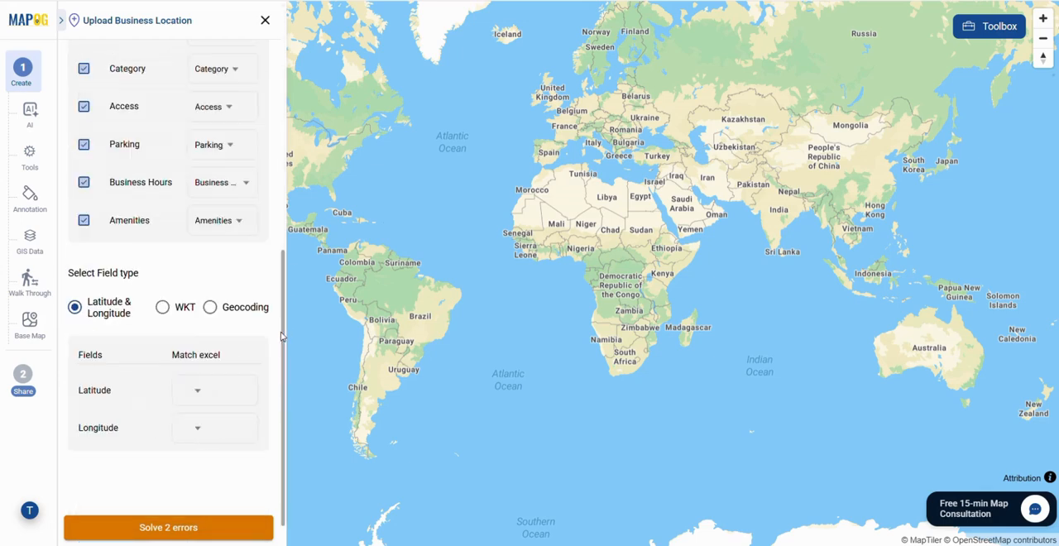
scroll(182, 298, down, 1)
click(162, 284)
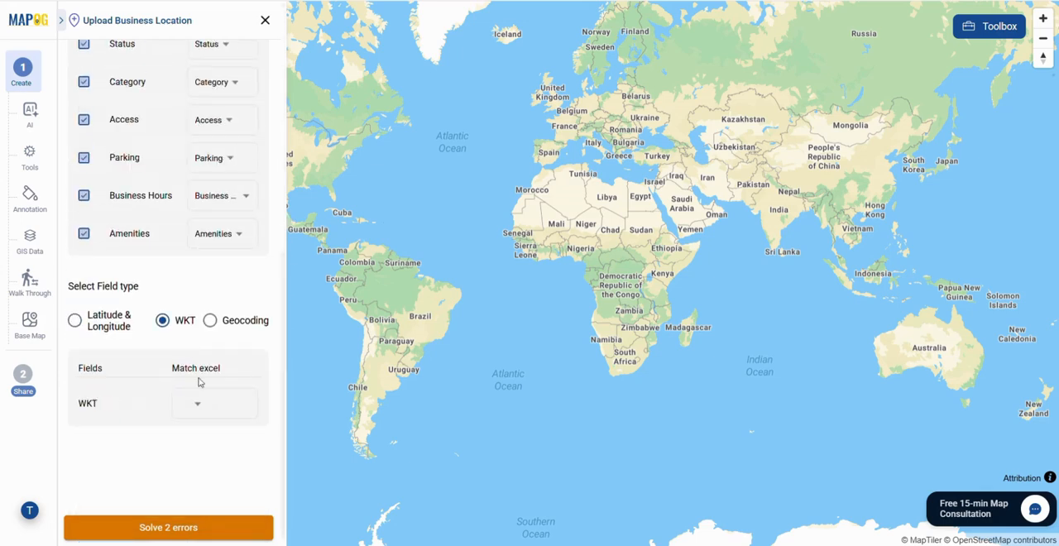
click(191, 405)
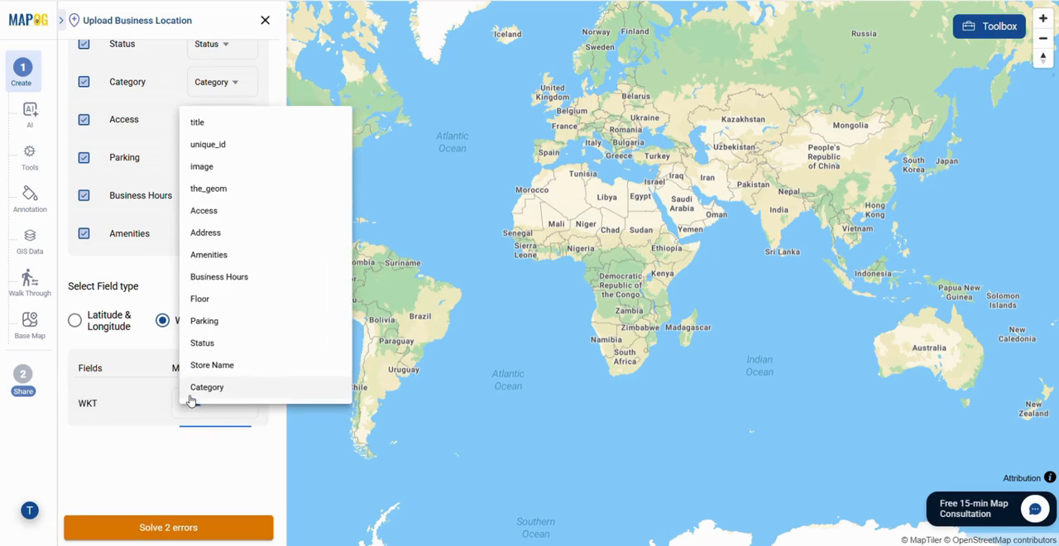
click(220, 188)
click(217, 528)
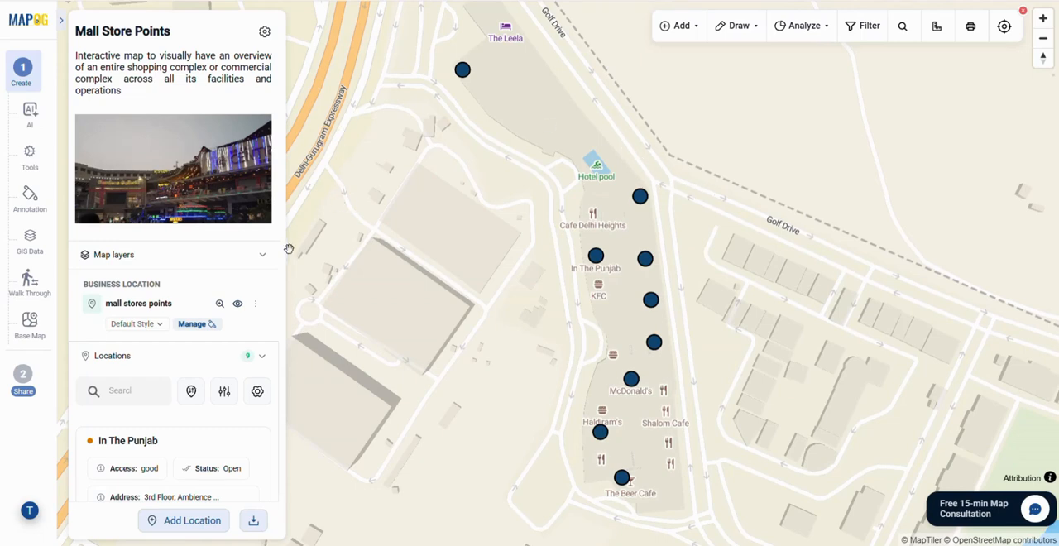
Step: Create a new category style for the mall stores points layer, based on the Category attribute
scroll(285, 118, down, 3)
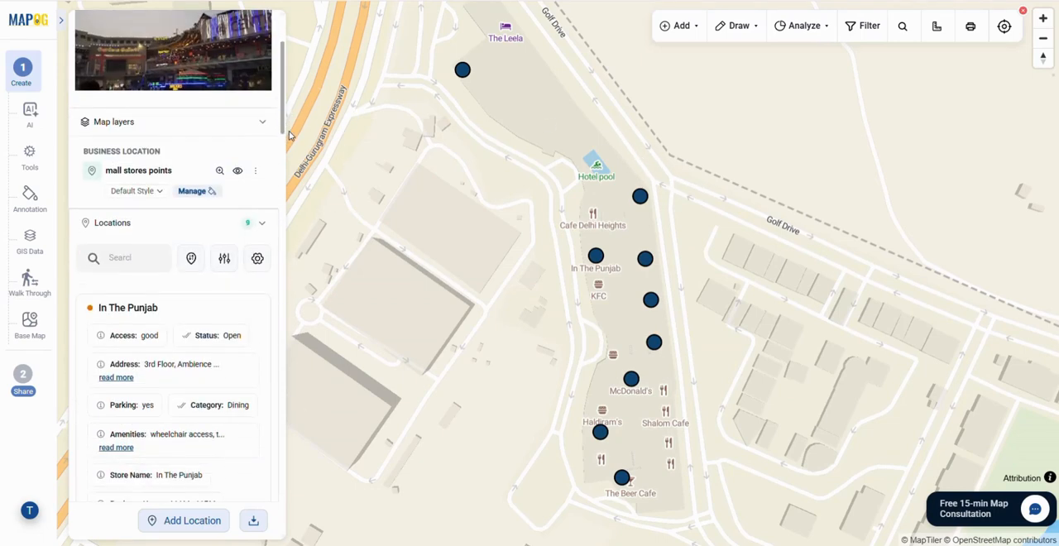
drag(290, 148, 290, 156)
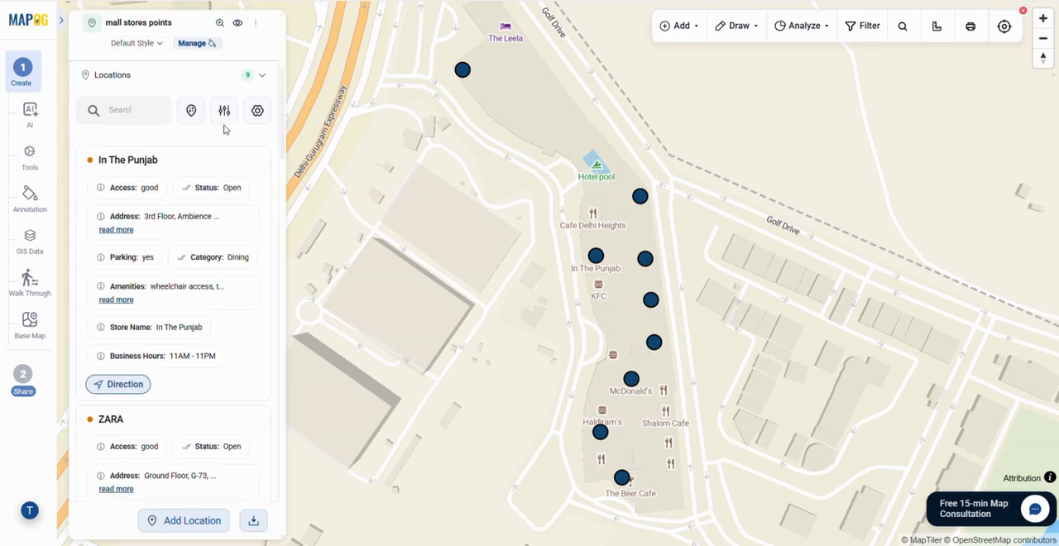
scroll(161, 333, up, 4)
click(158, 325)
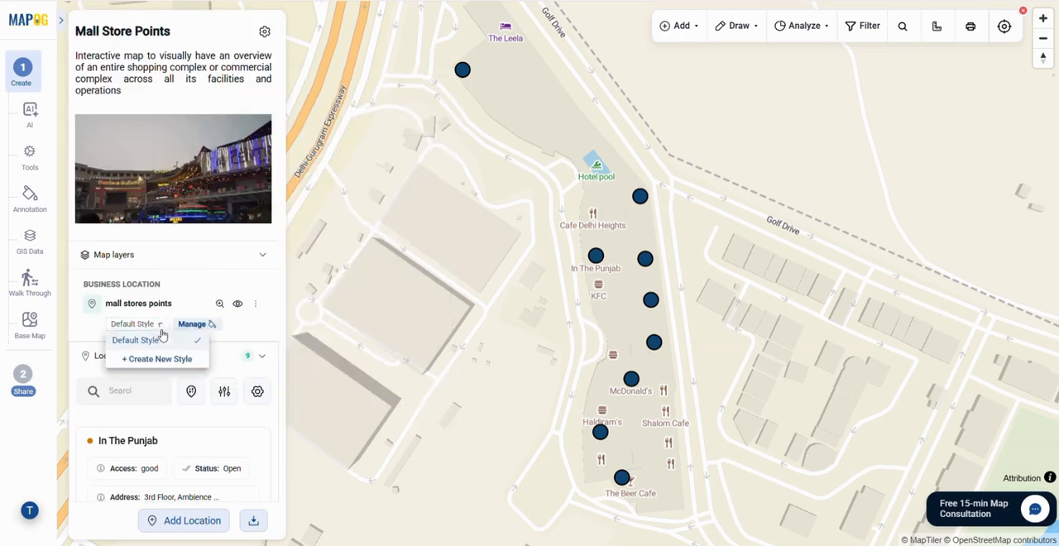
click(178, 361)
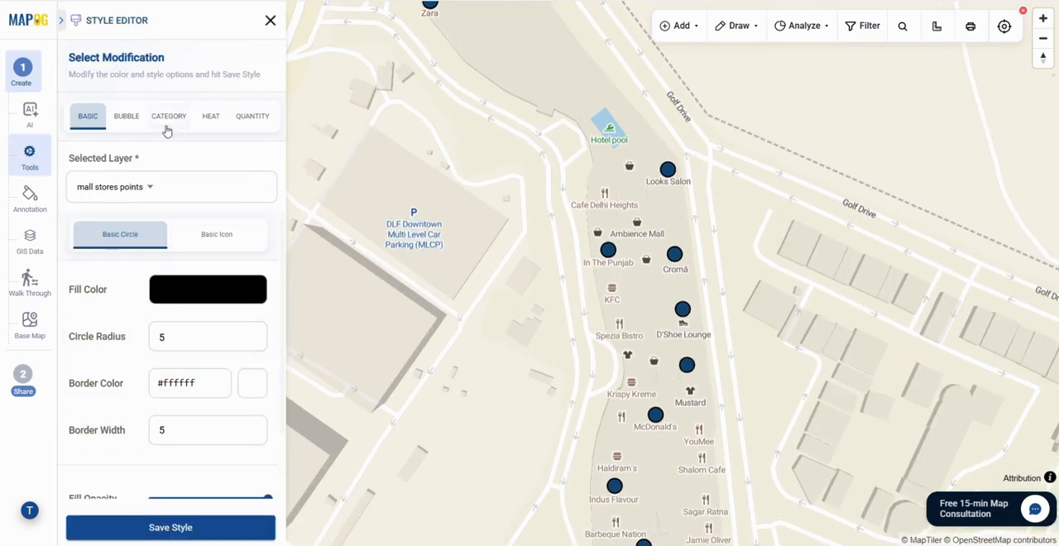
click(168, 117)
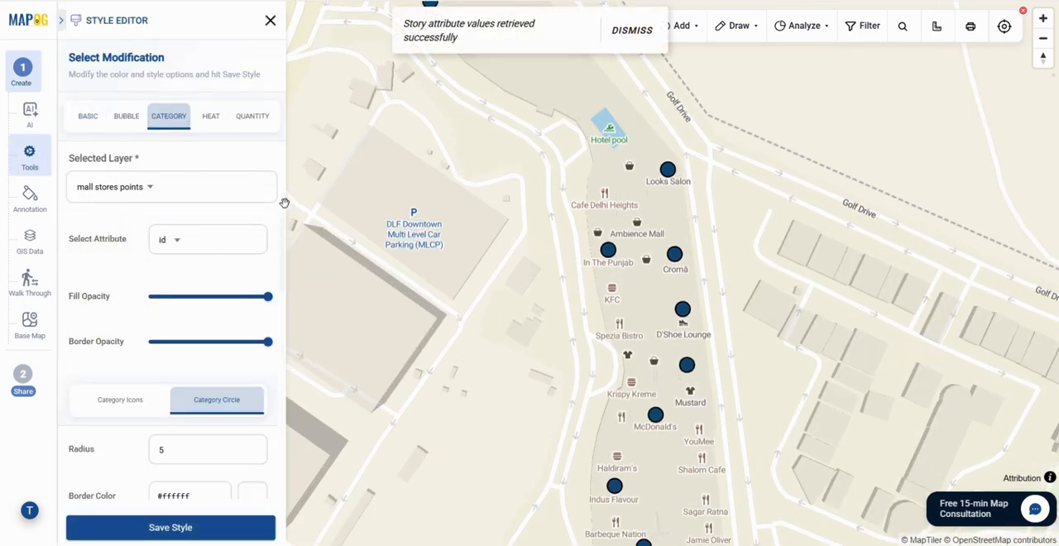
click(171, 241)
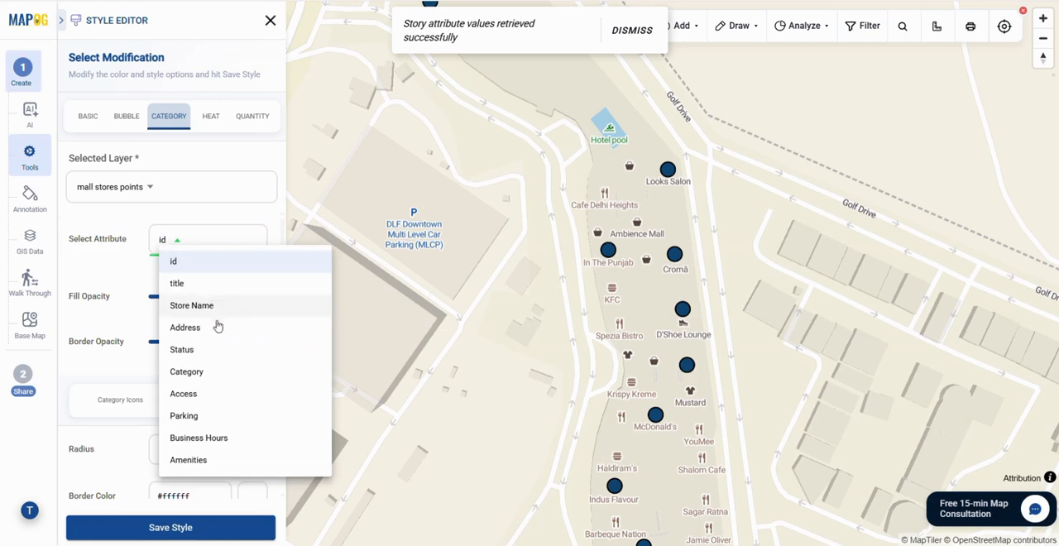
click(201, 373)
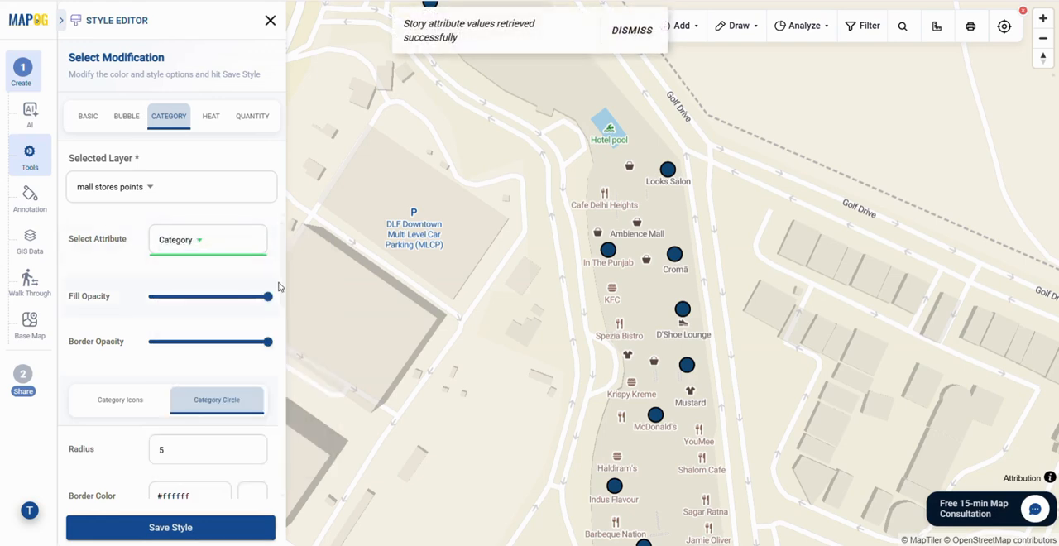
scroll(278, 286, down, 2)
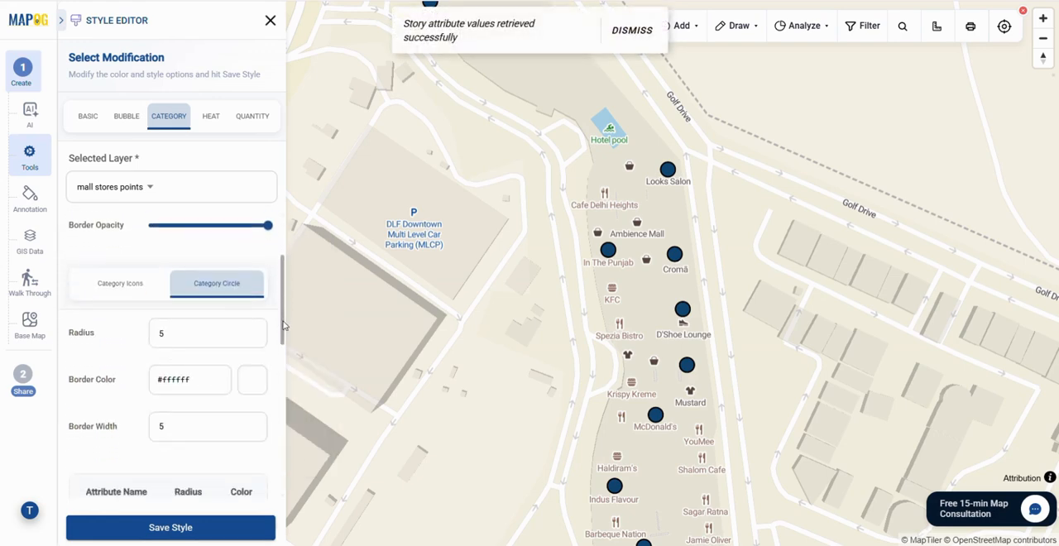
mouse_move(282, 314)
mouse_down()
mouse_move(282, 394)
mouse_move(285, 317)
mouse_up()
click(129, 283)
scroll(280, 309, down, 4)
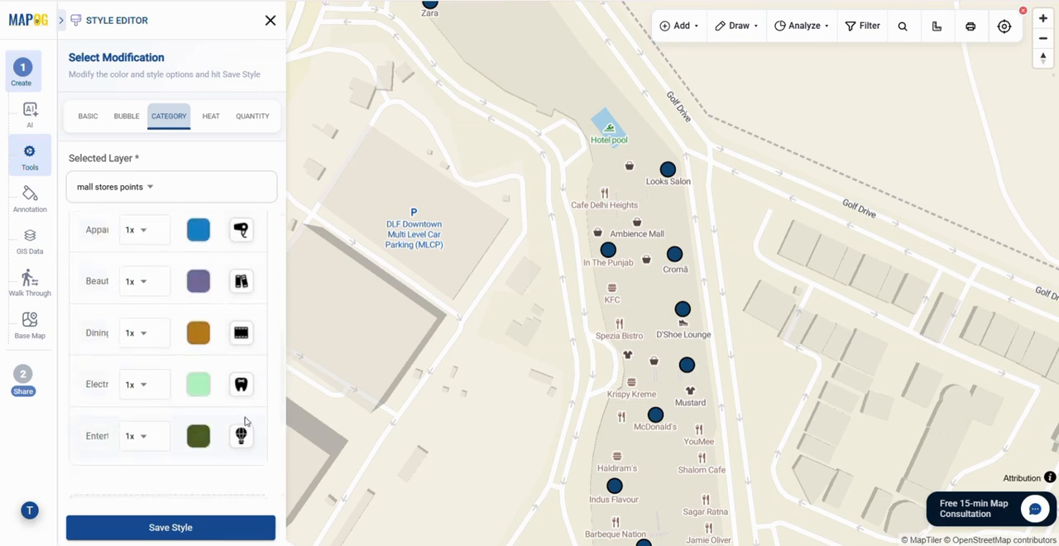
scroll(282, 371, up, 4)
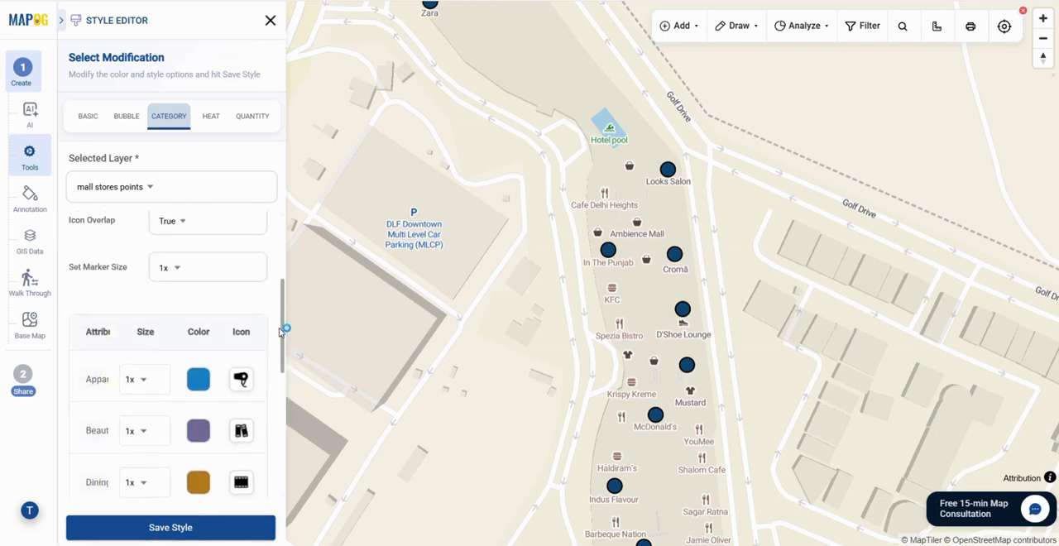
Step: Use category circles with radius 15 and colours per category for the stores, save the style and close the editor
click(213, 313)
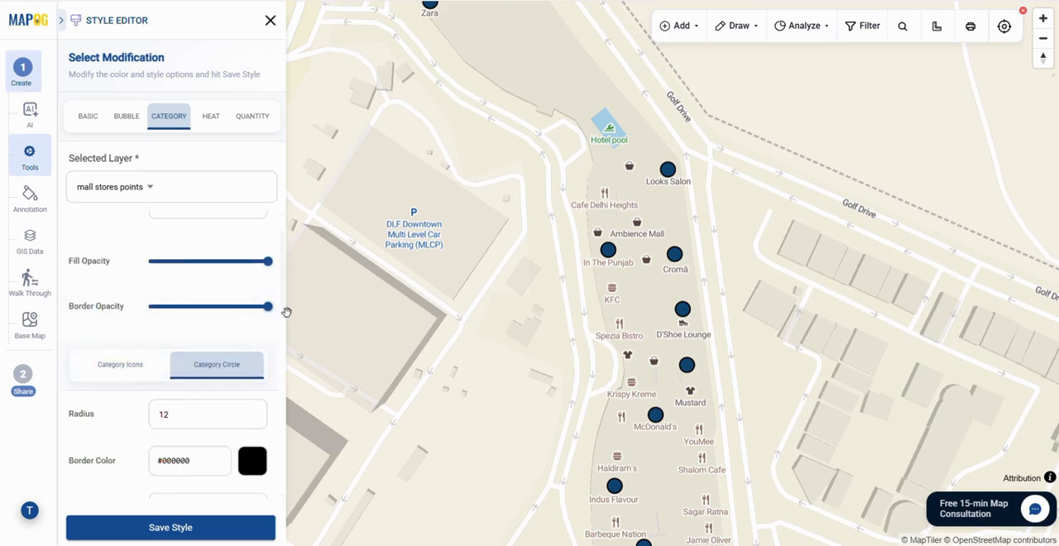
drag(286, 309, 277, 351)
scroll(281, 323, down, 4)
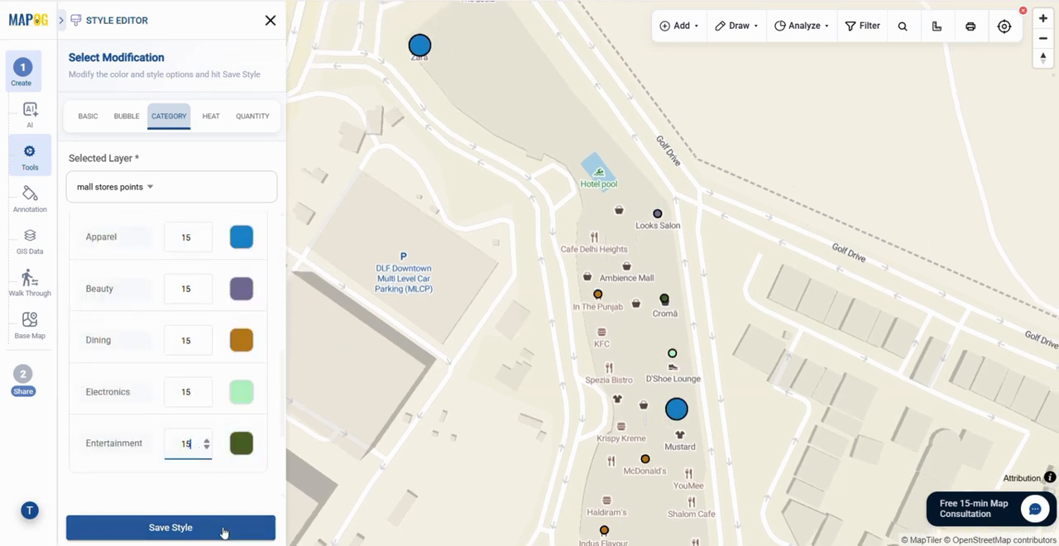
click(223, 527)
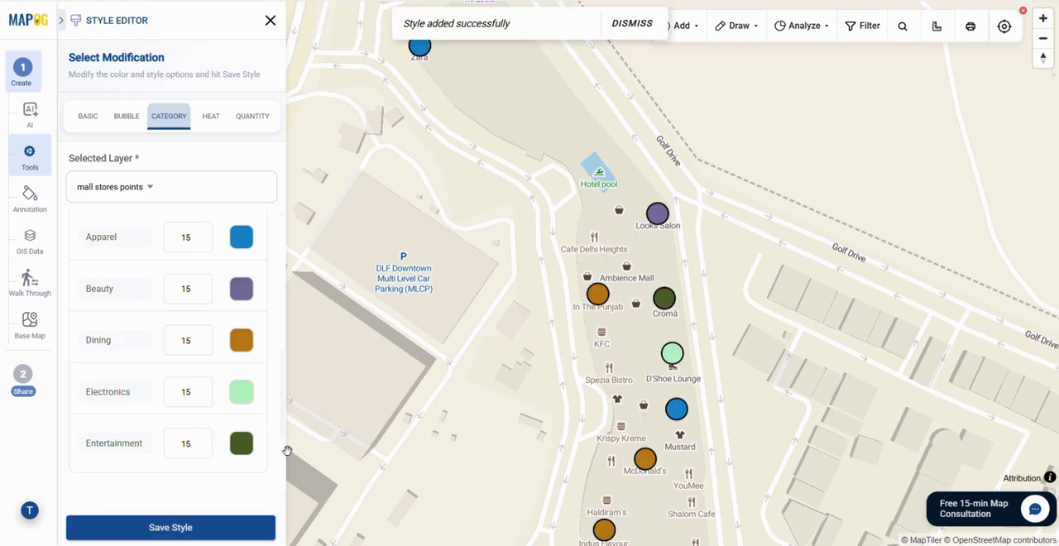
scroll(281, 437, down, 1)
click(269, 20)
Step: Edit the business location details of In The Punjab to add its storefront image, and save the location
click(255, 103)
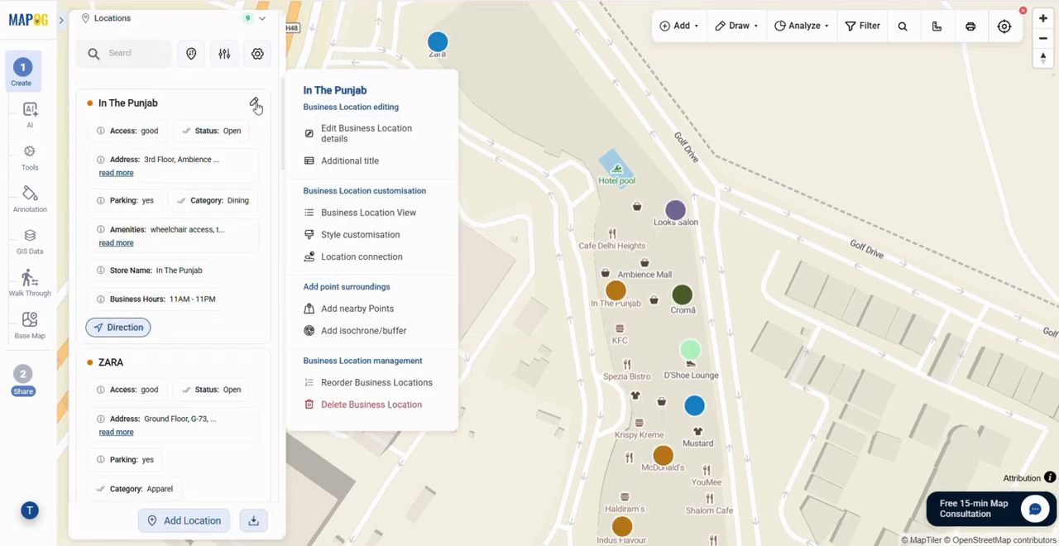
click(367, 139)
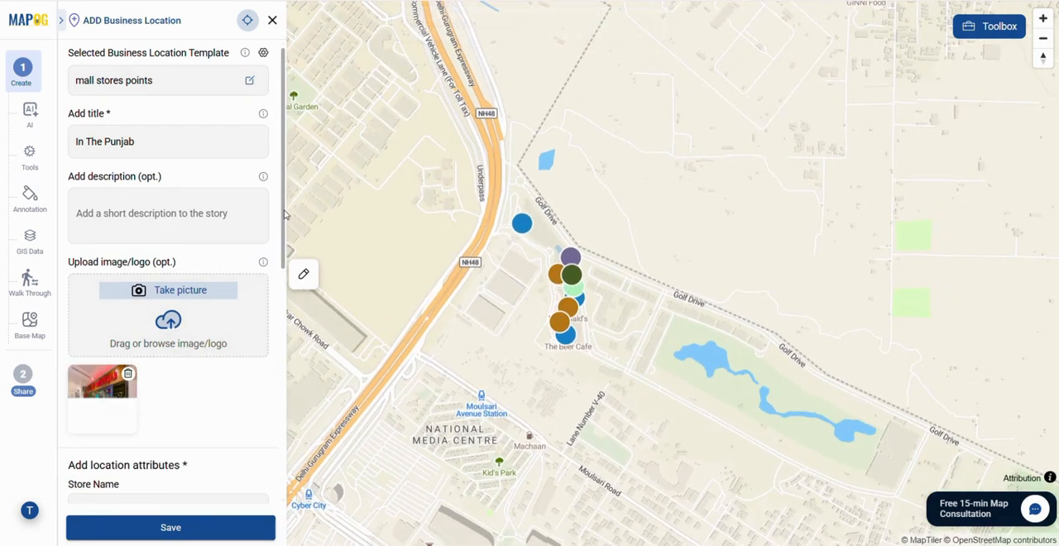
drag(284, 215, 275, 476)
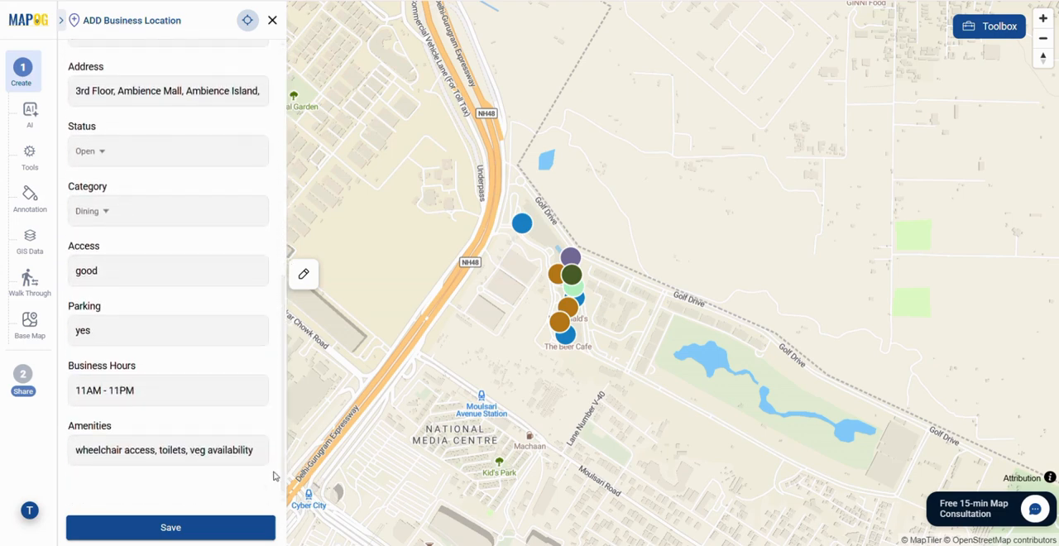
click(206, 528)
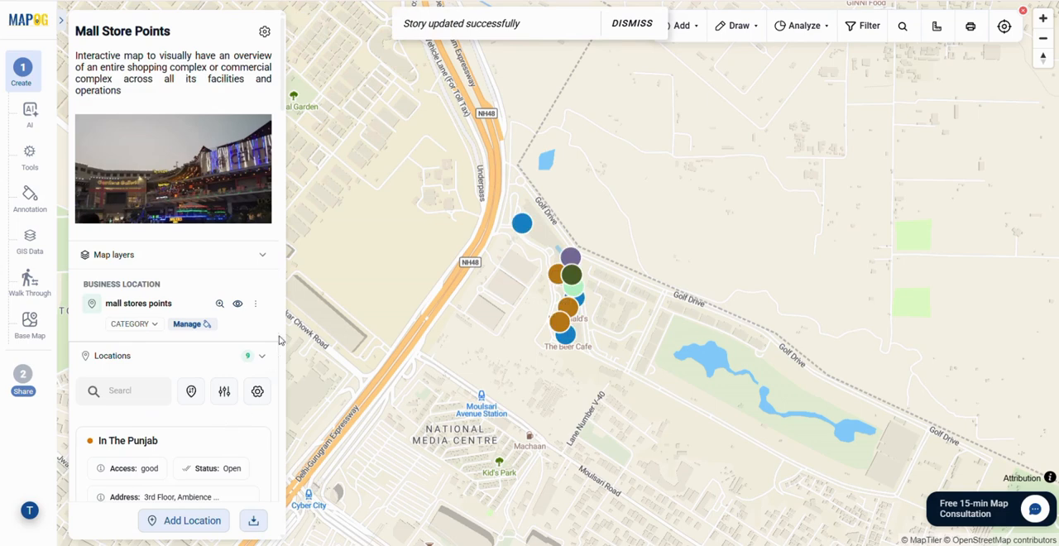
Step: Set the displayed location properties to Address, Amenities, Business Hours, Category, Status and Store Name, leaving out Access and Parking
click(259, 391)
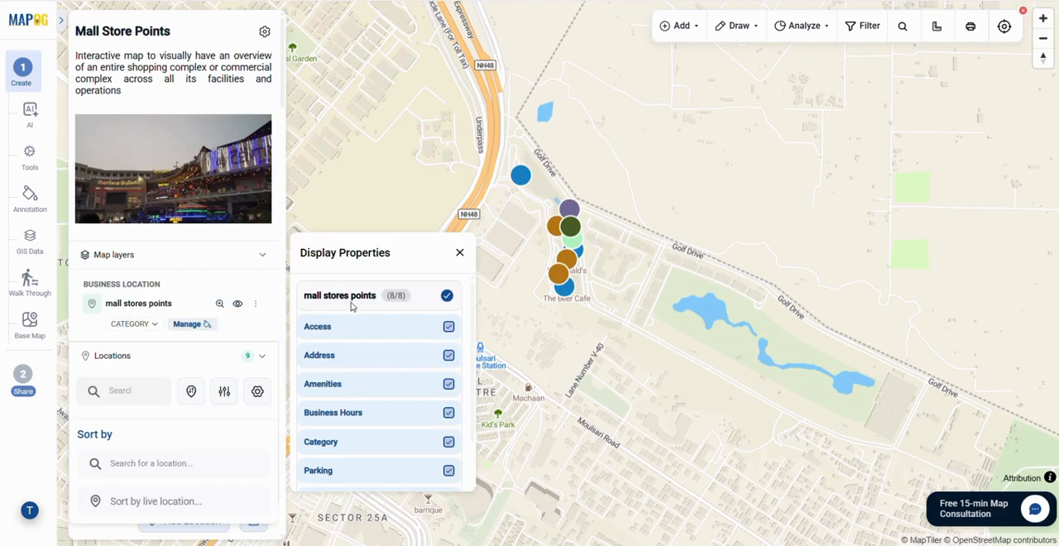
click(447, 296)
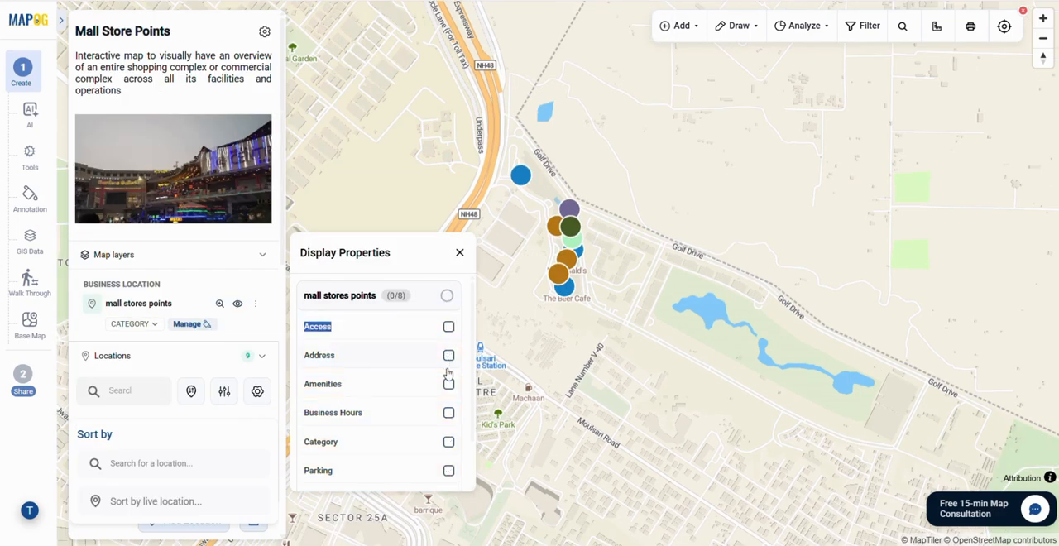
click(449, 356)
click(448, 384)
click(448, 443)
scroll(448, 443, down, 1)
click(448, 443)
click(449, 356)
scroll(371, 403, down, 1)
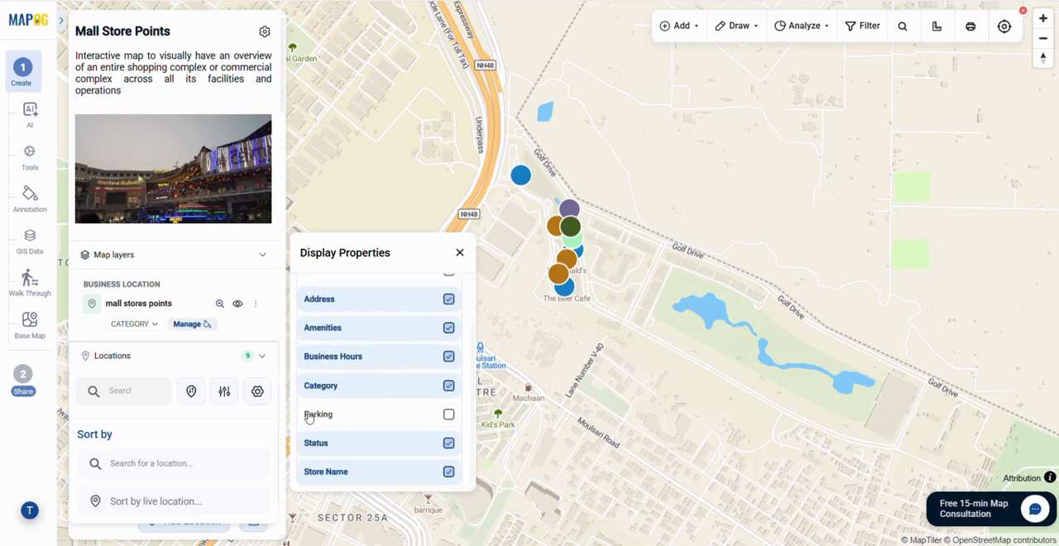
Step: View the full details of the In The Punjab location and return to the location list
scroll(275, 233, down, 5)
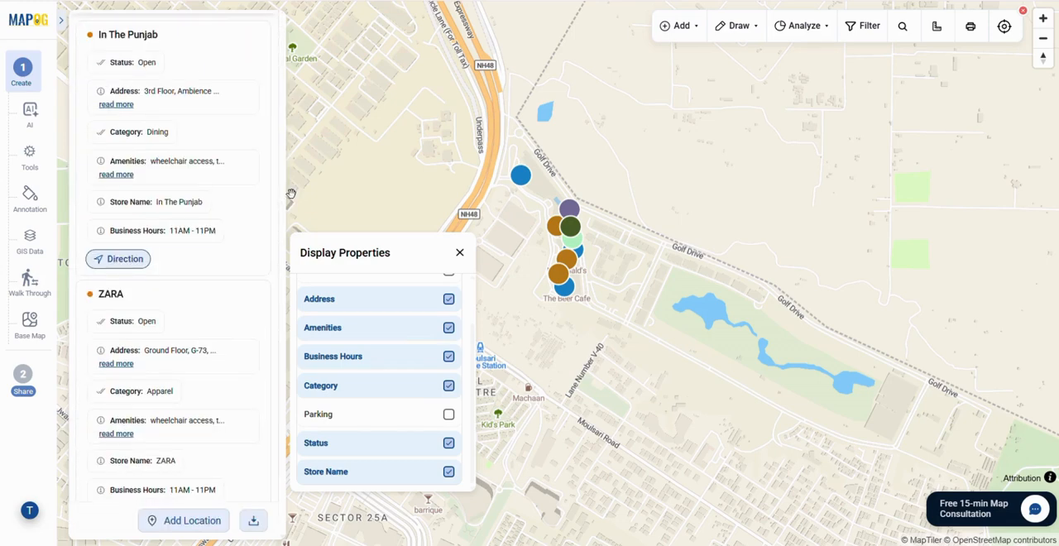
click(252, 66)
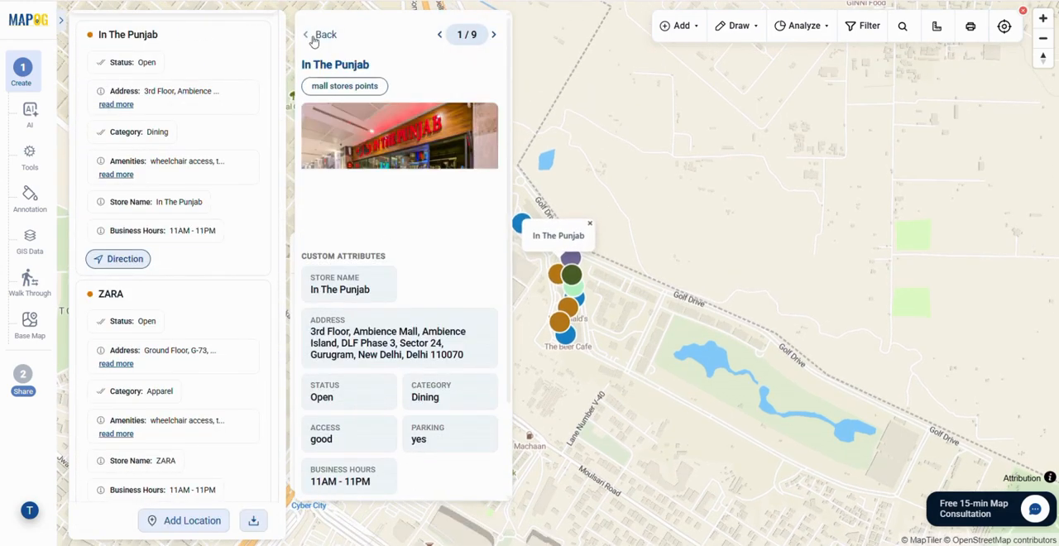
click(320, 34)
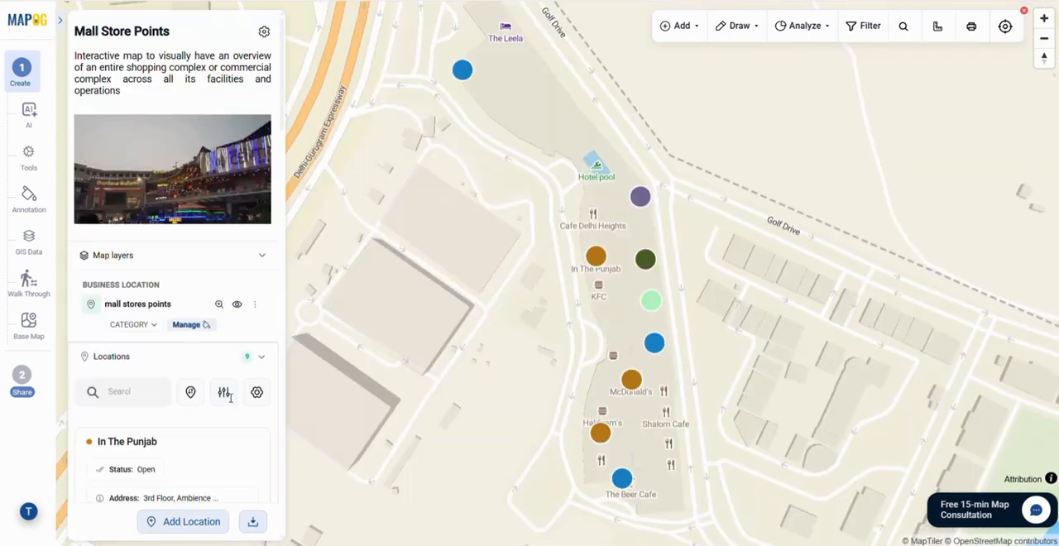
Step: Filter the mall stores points by the Entertainment category
click(224, 393)
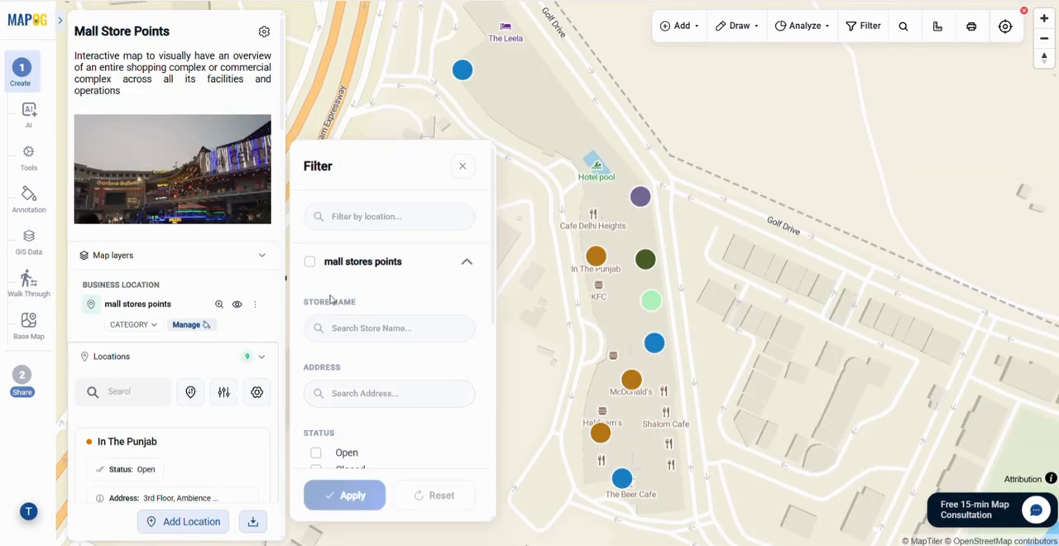
click(309, 262)
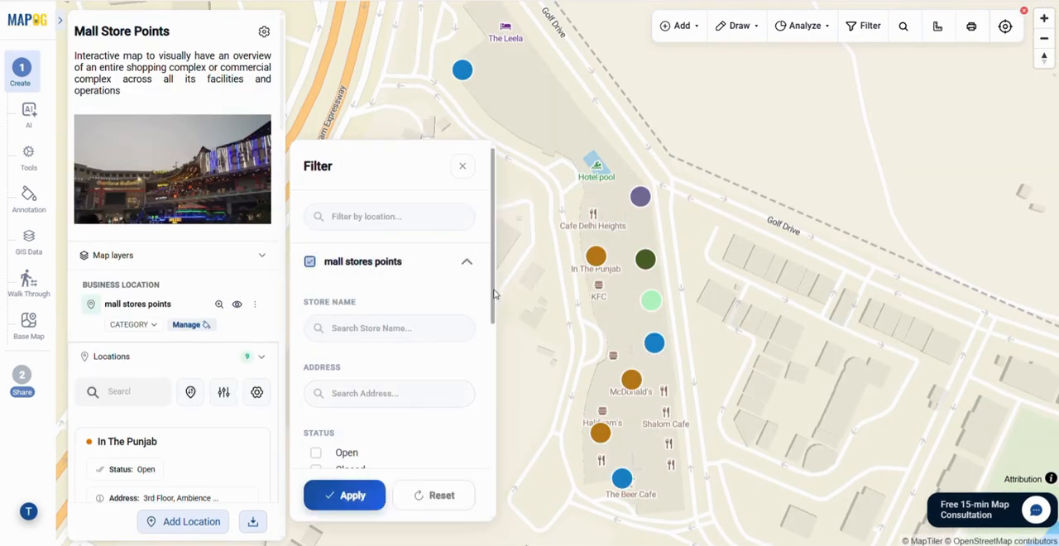
scroll(389, 331, down, 2)
click(316, 384)
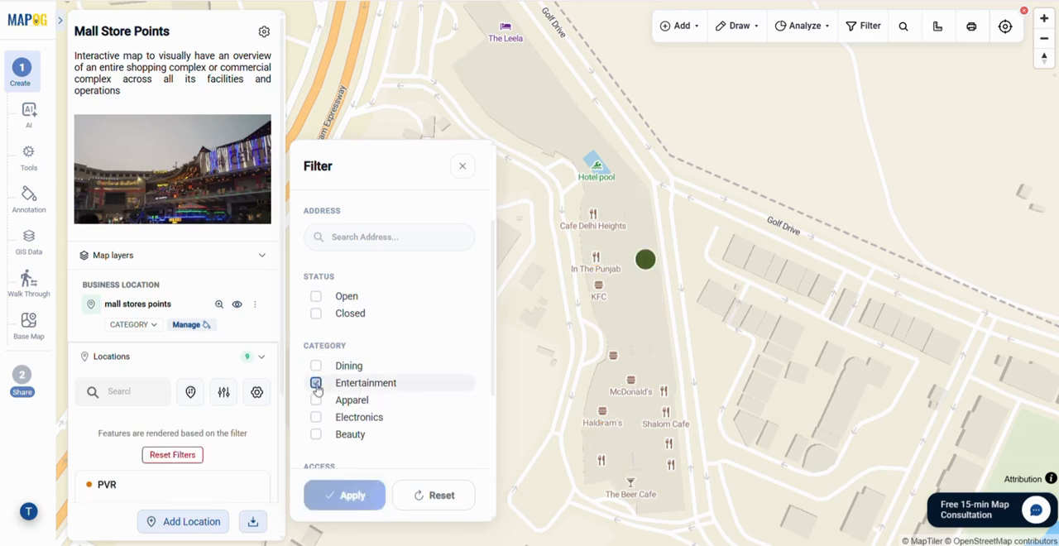
Step: Replace the Entertainment filter with the Dining category and apply it
click(316, 383)
click(316, 365)
click(348, 495)
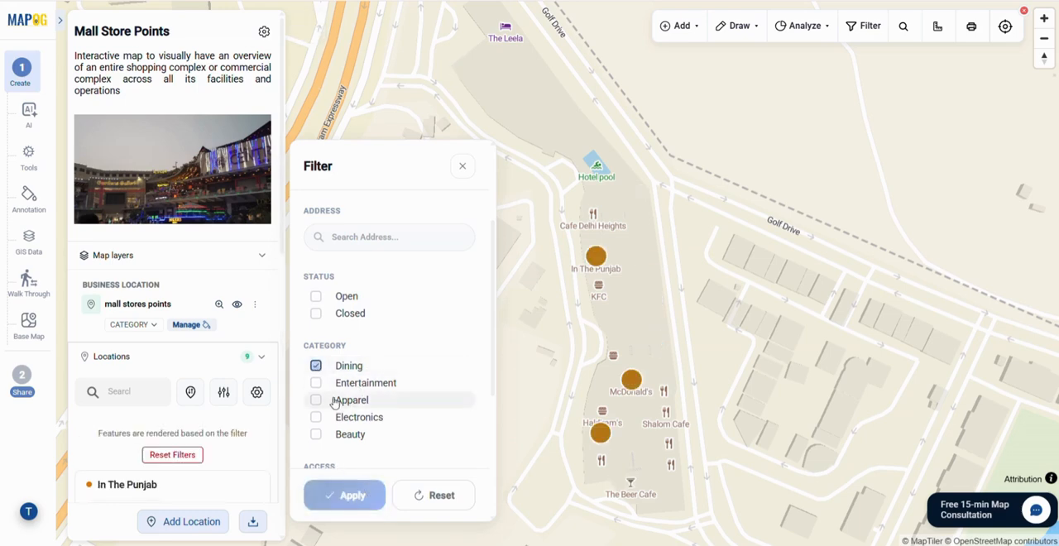
Step: Change the category filter from Dining to Electronics, apply it, and select Entertainment as well
click(316, 417)
click(316, 366)
click(353, 495)
click(316, 383)
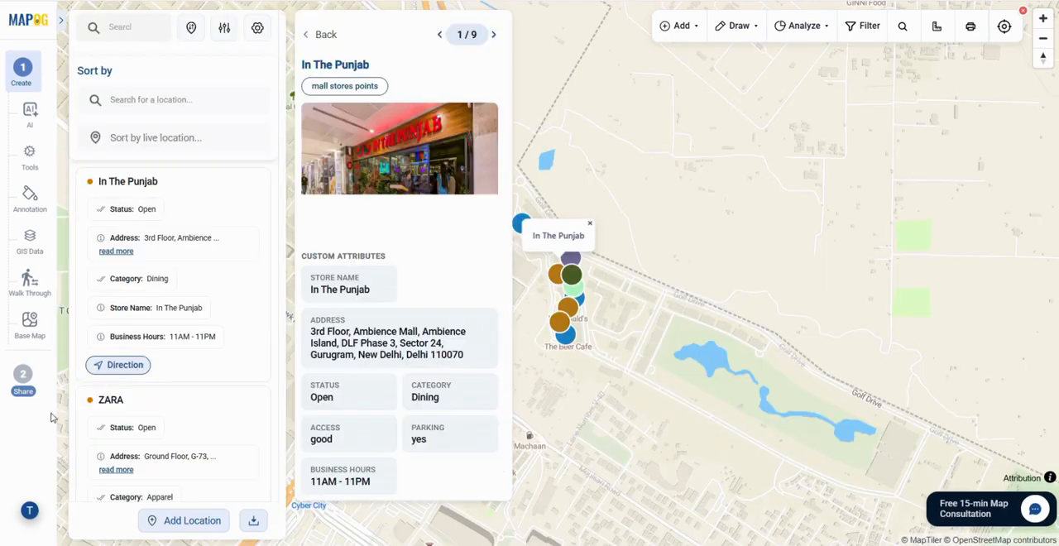
Step: Go to the map's sharing settings, keep the map type Private and open the form for giving a user access
click(23, 382)
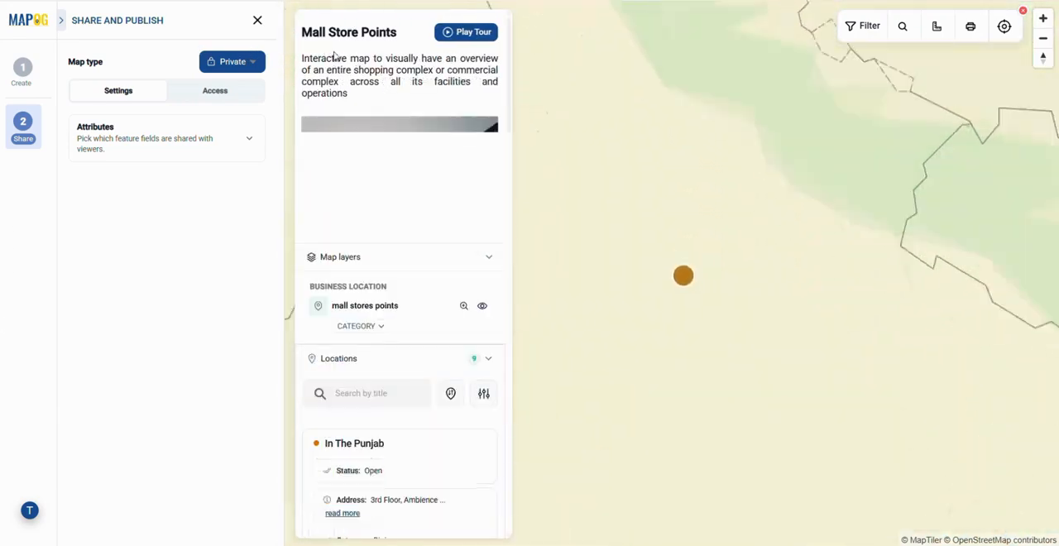
click(251, 64)
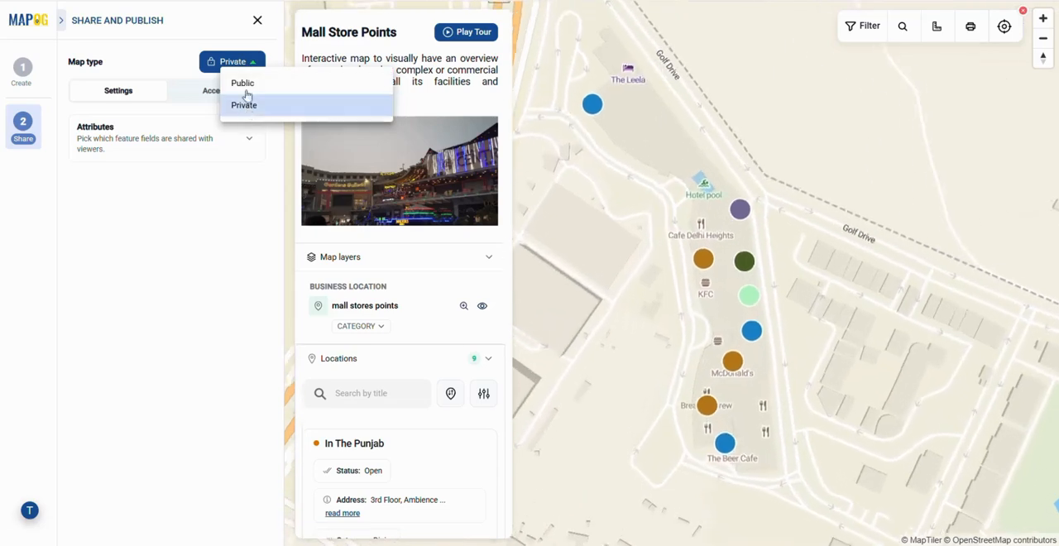
click(246, 106)
click(208, 91)
click(210, 154)
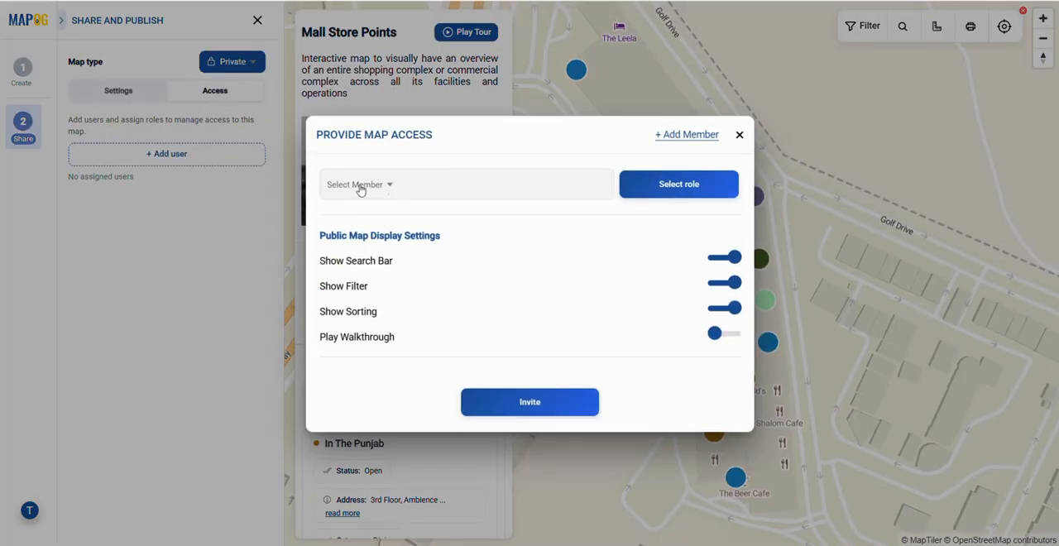
Step: Examine the available access roles and the invitation form for a new workspace member
click(653, 188)
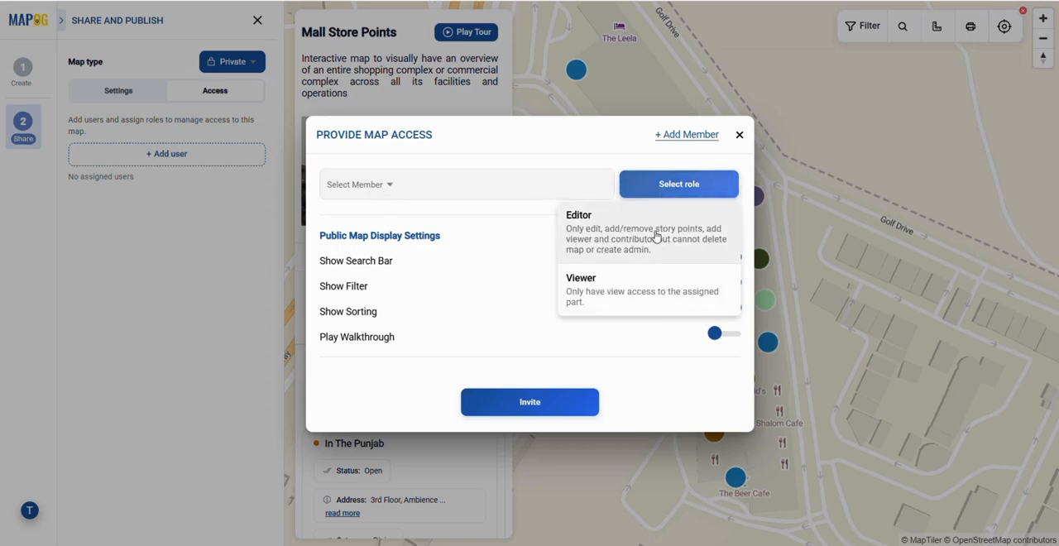
click(672, 136)
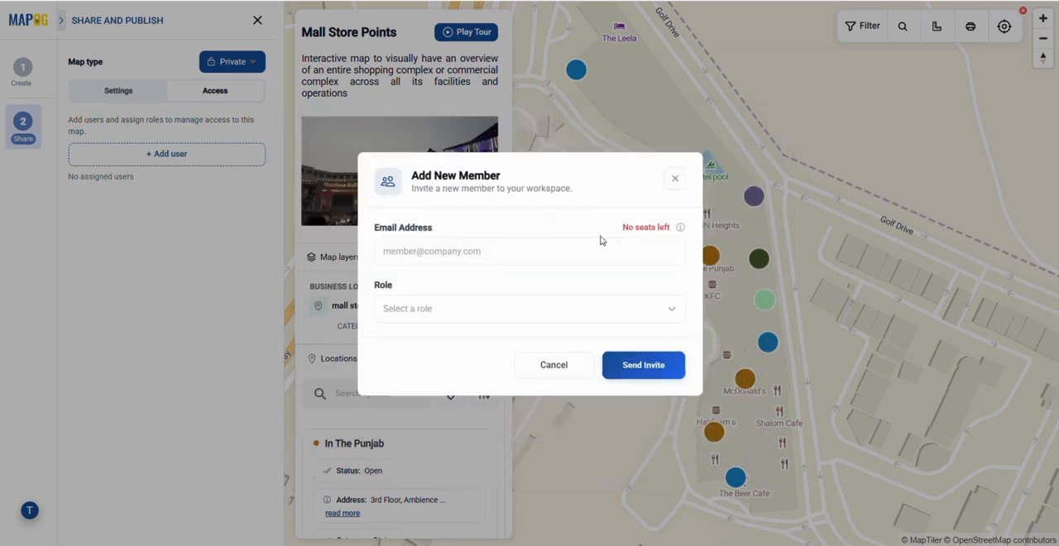
click(593, 321)
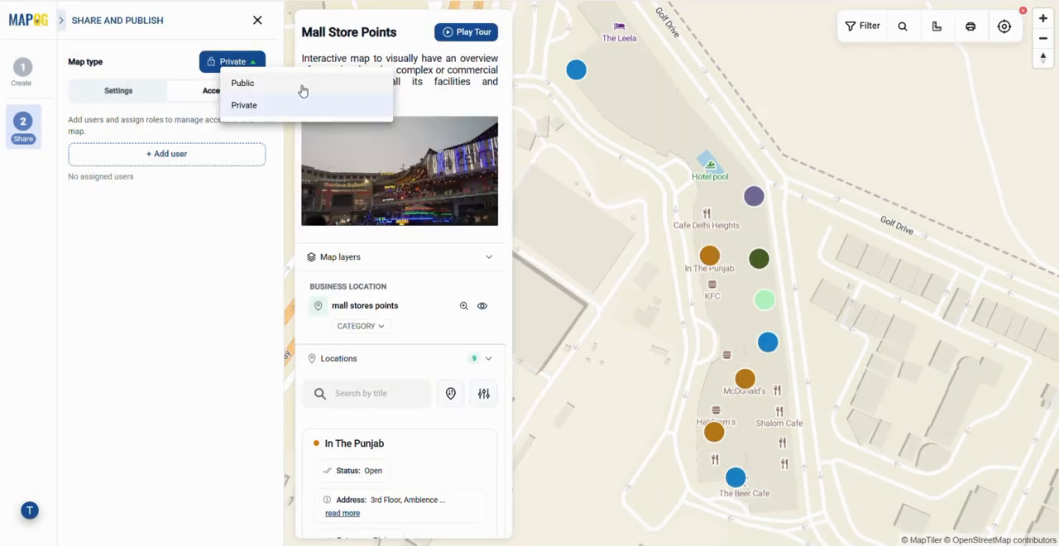
Step: Make the map public and view its share link and iframe embed code
click(303, 85)
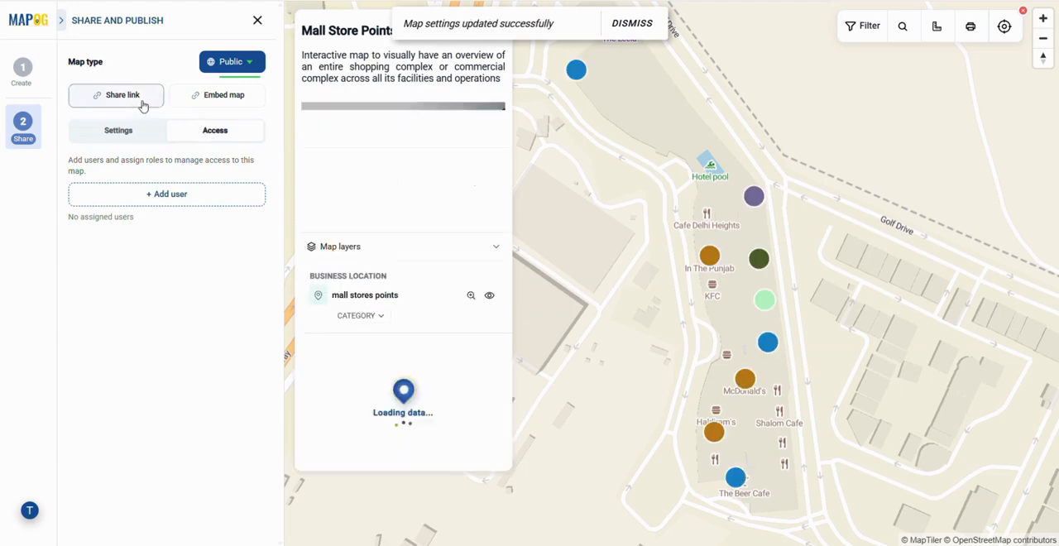
click(146, 103)
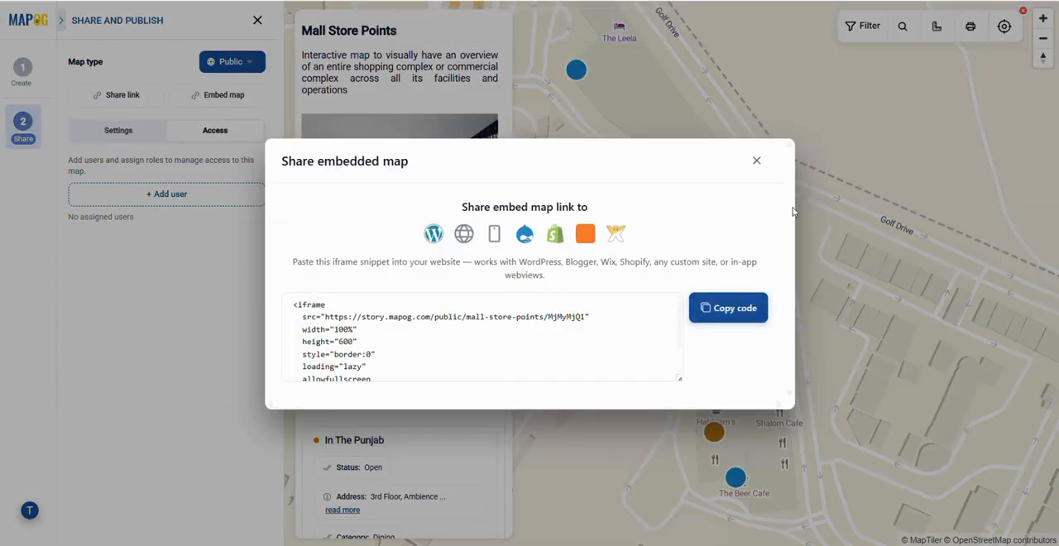
click(756, 160)
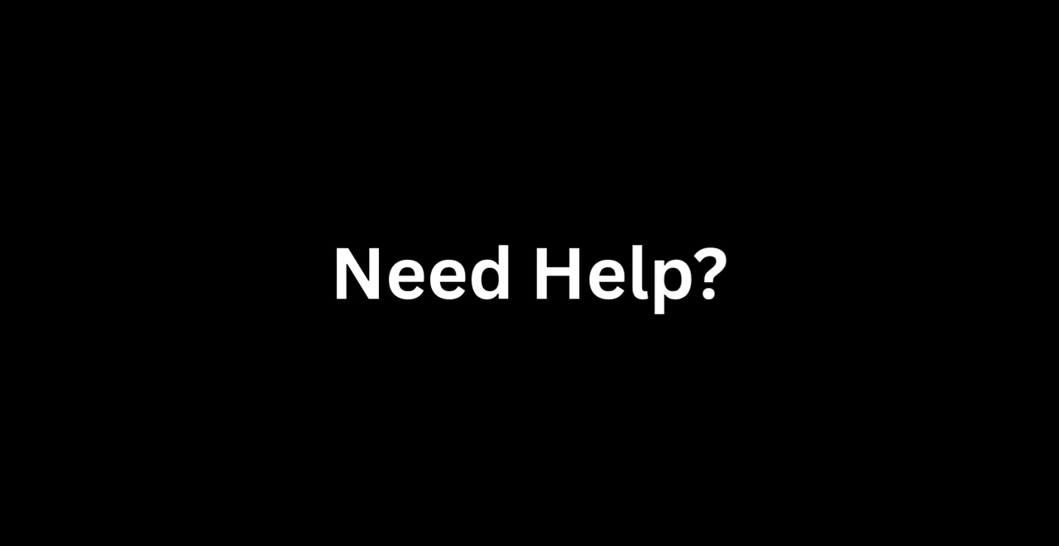